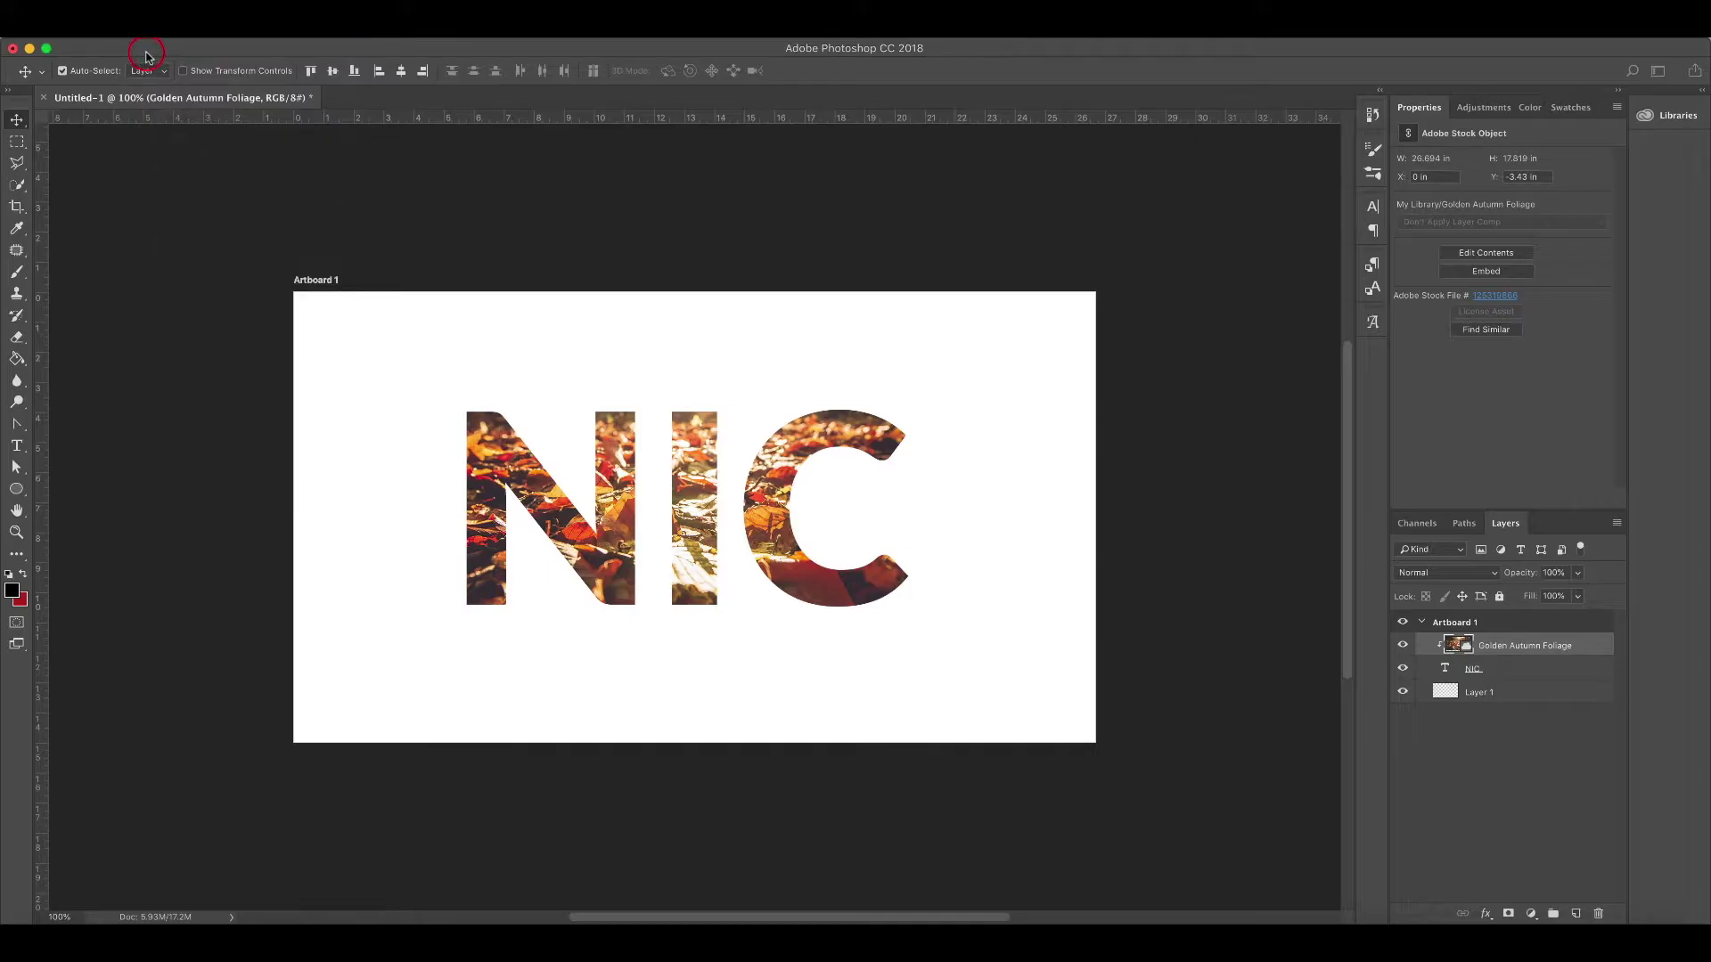
Create a new document named Tutorial from the Web Large preset, 1920 x 1080 pixels, with white background contents
key(super+n)
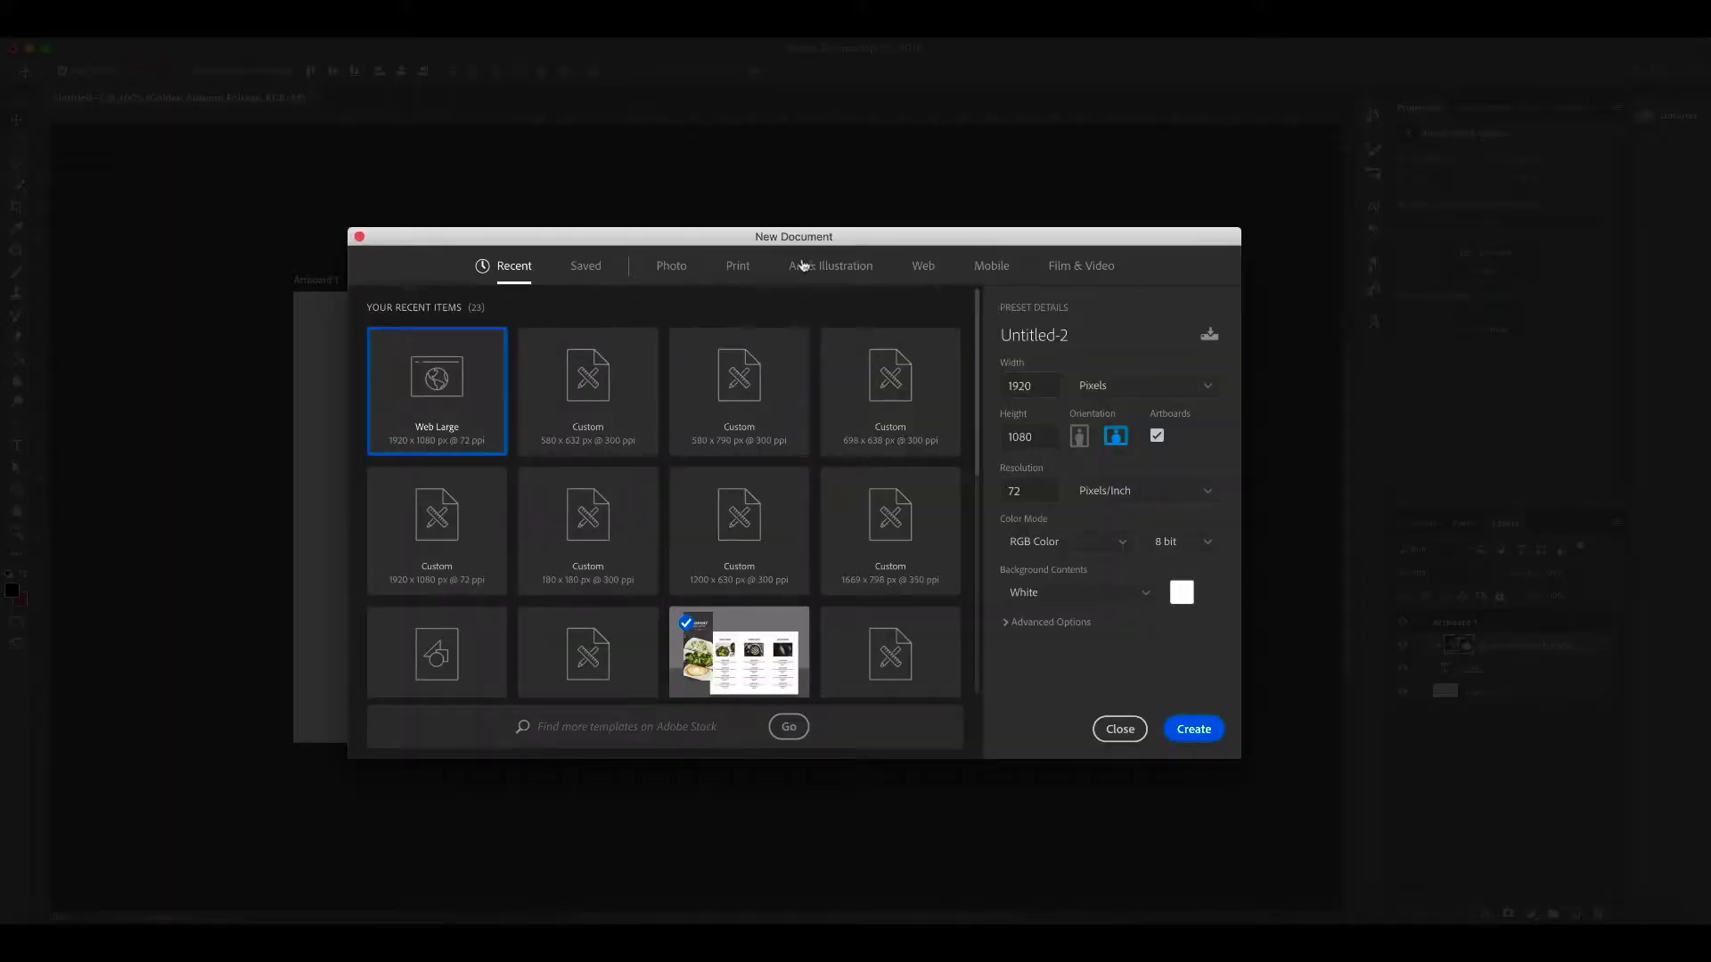
drag(793, 236, 758, 236)
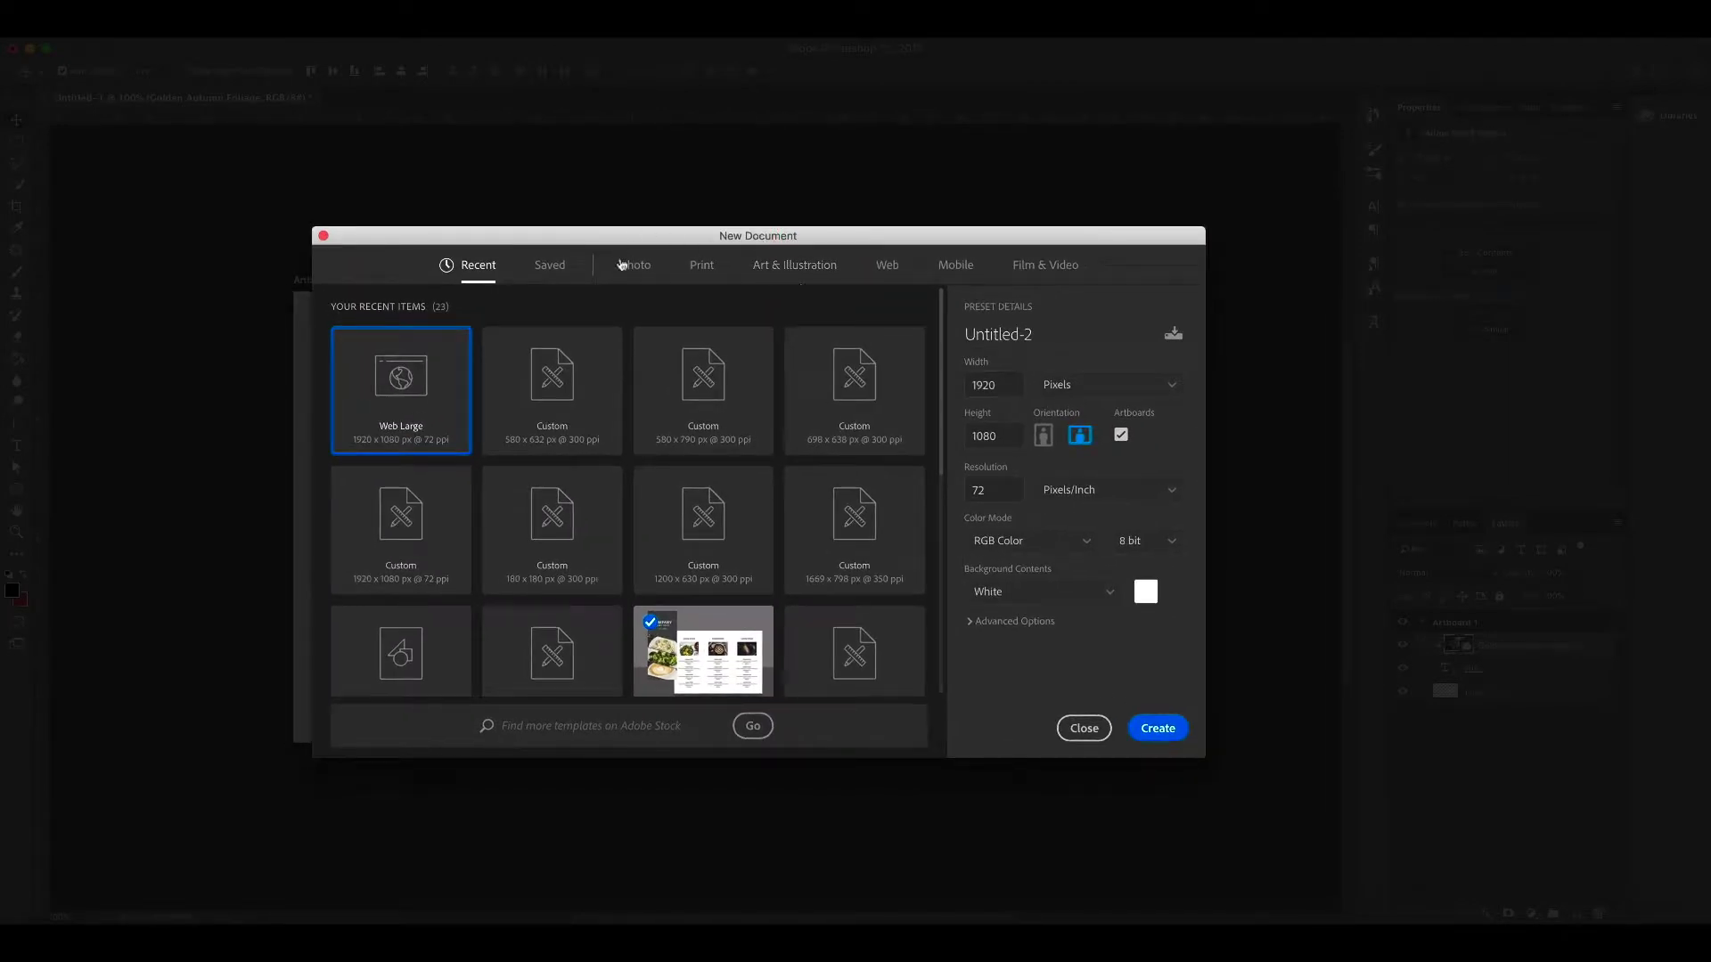
click(888, 269)
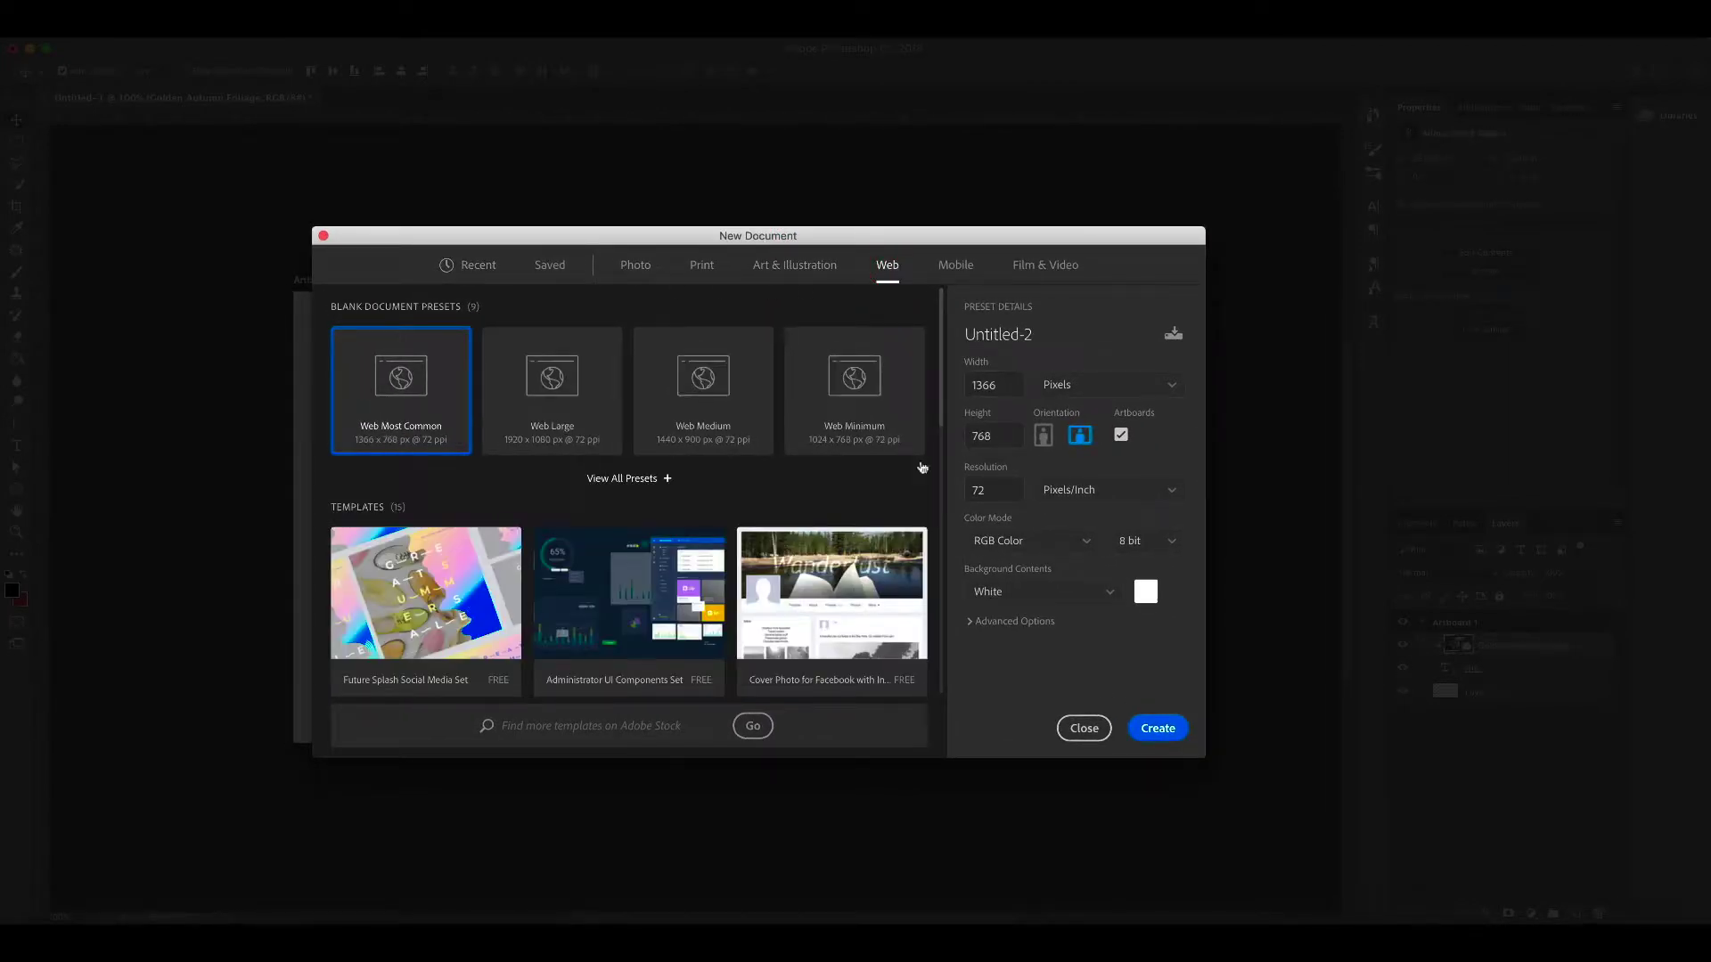
click(559, 392)
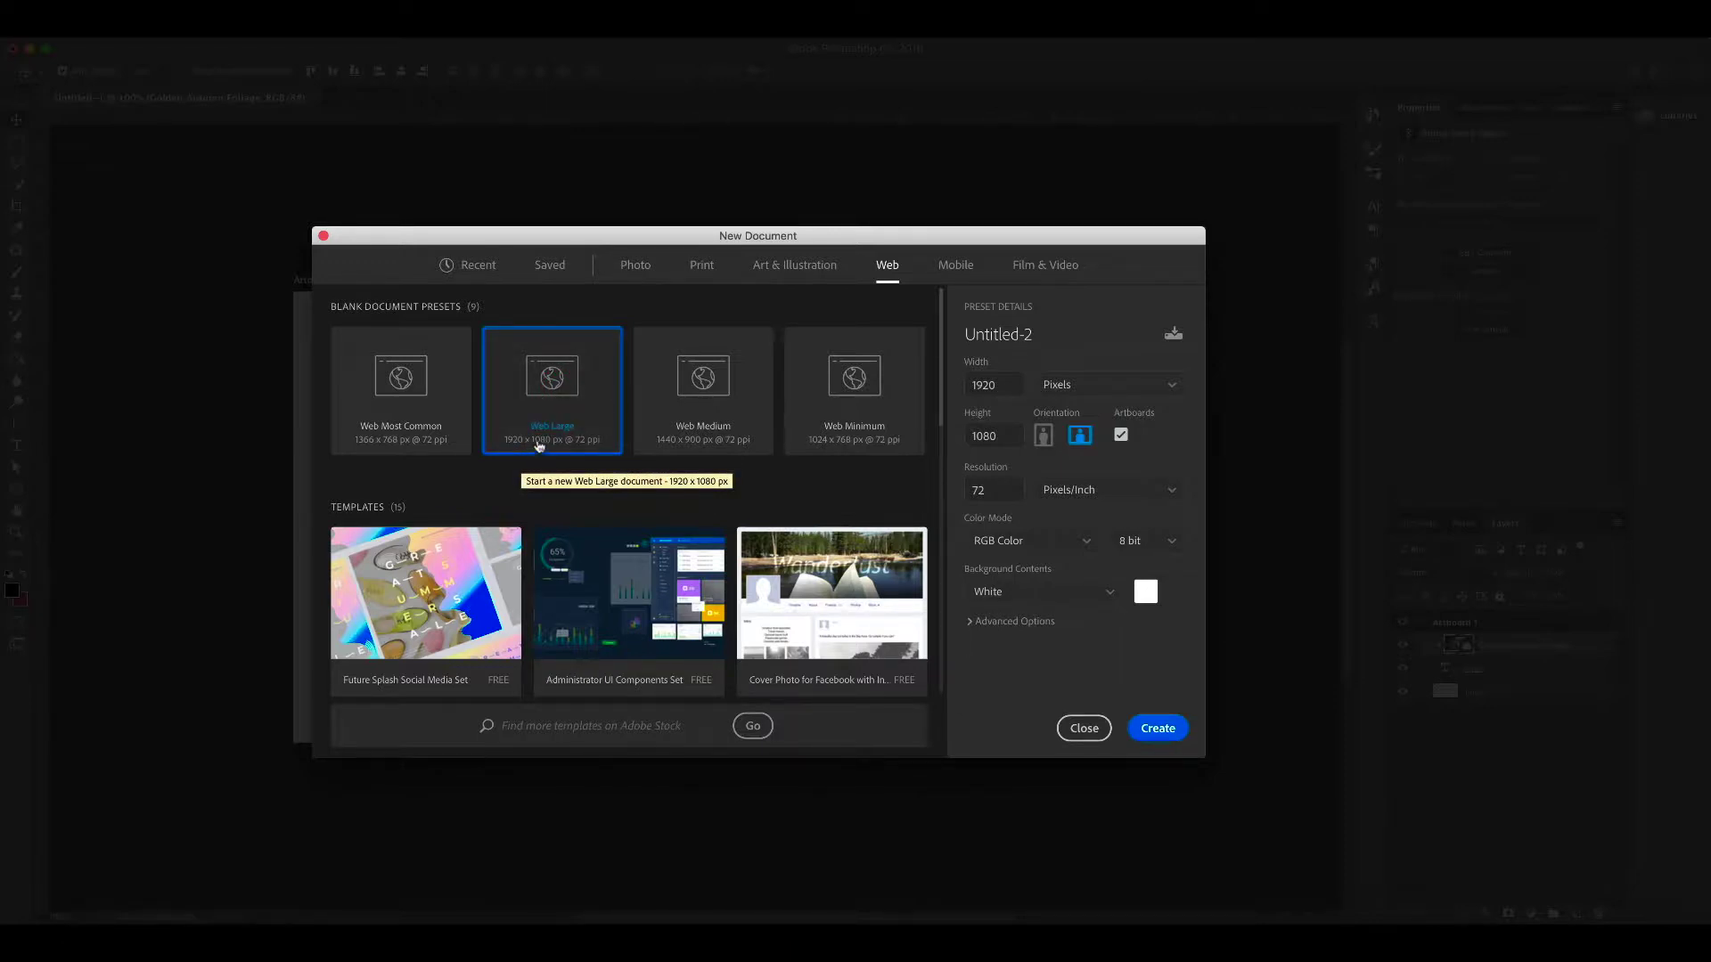
drag(1079, 338, 838, 333)
key(BackSpace)
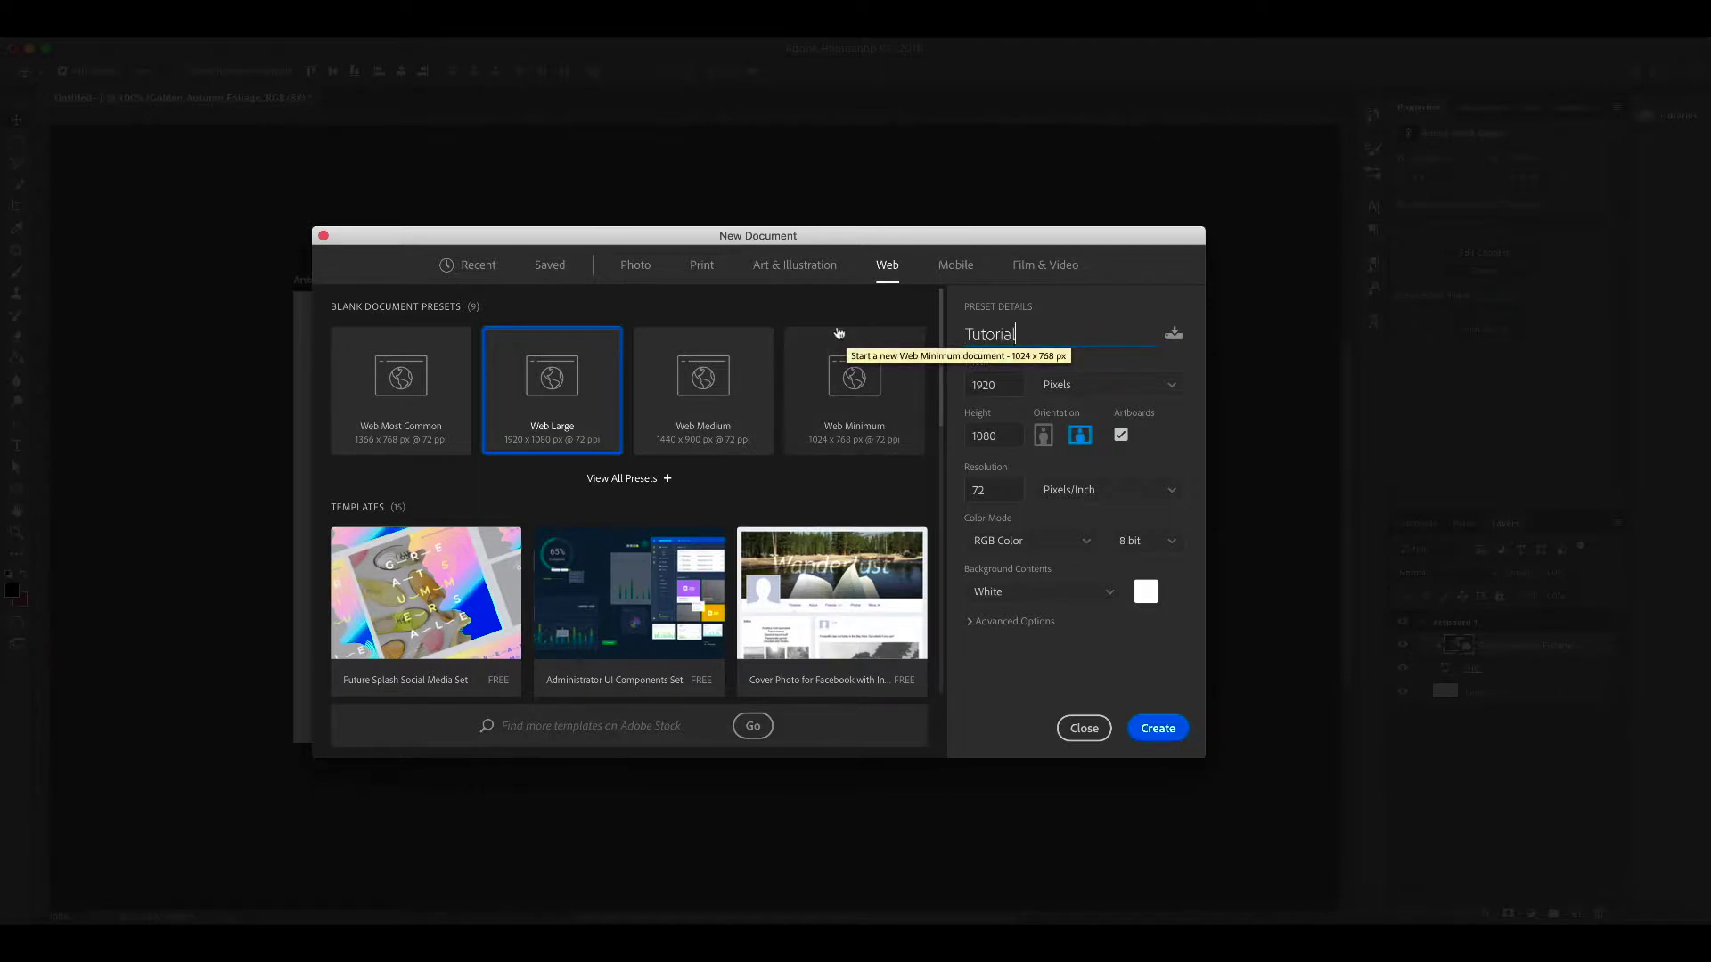
drag(736, 239, 730, 231)
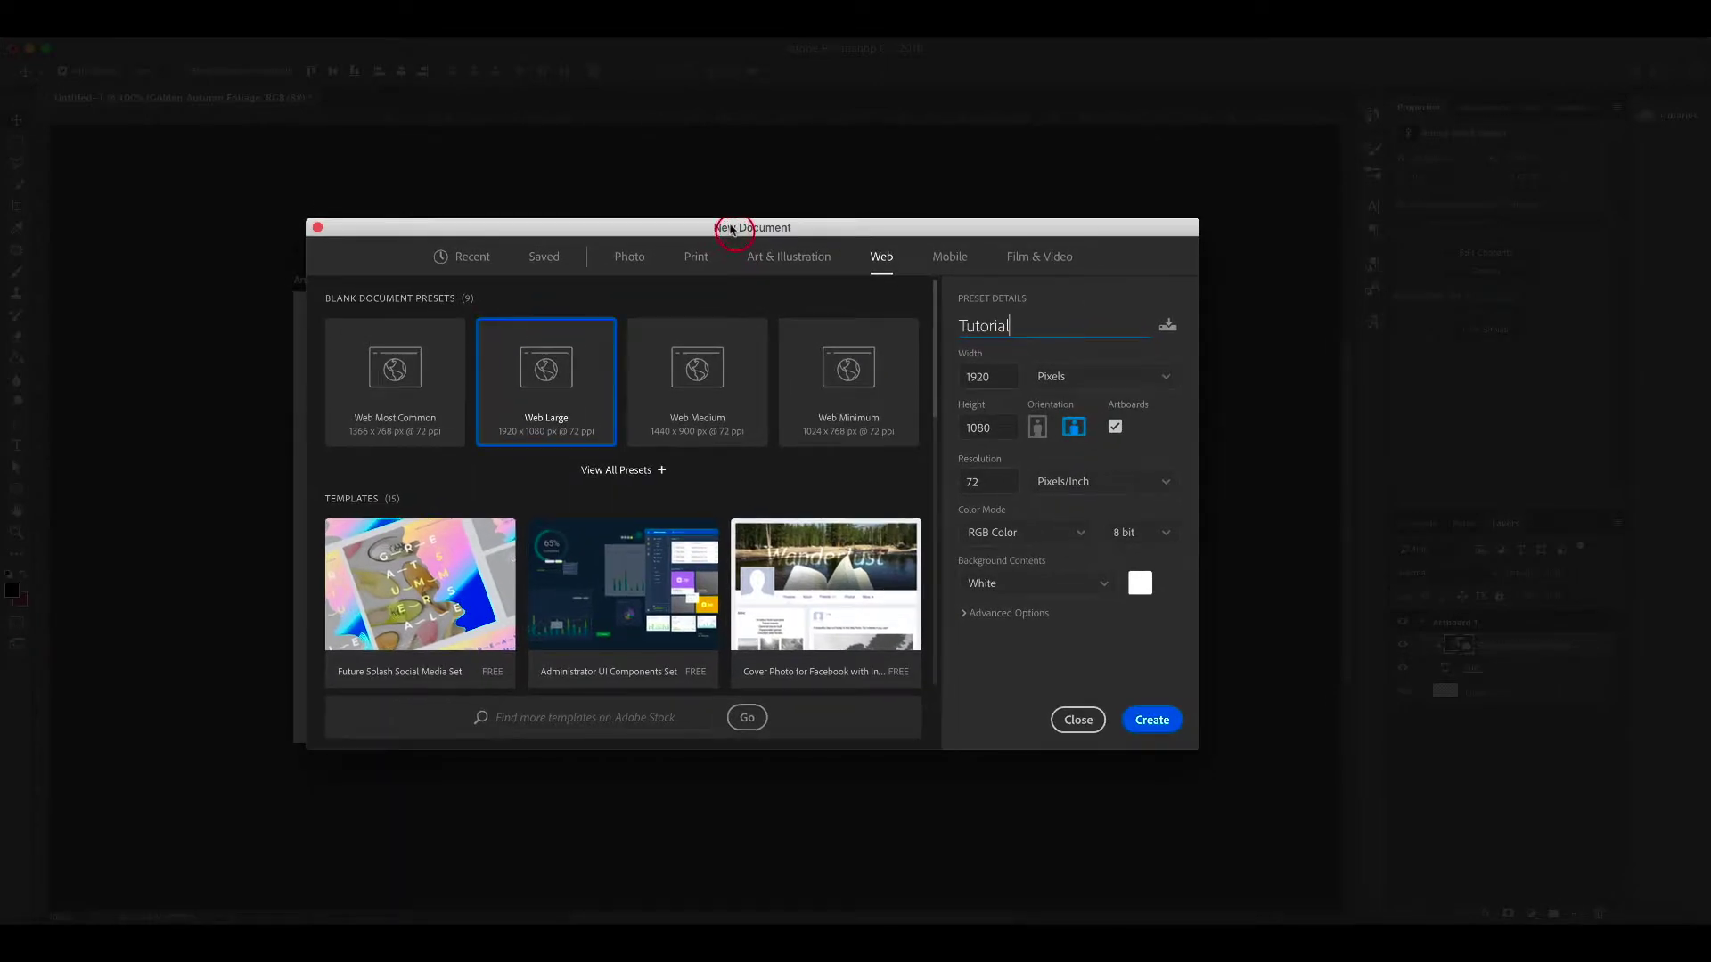
double_click(1051, 327)
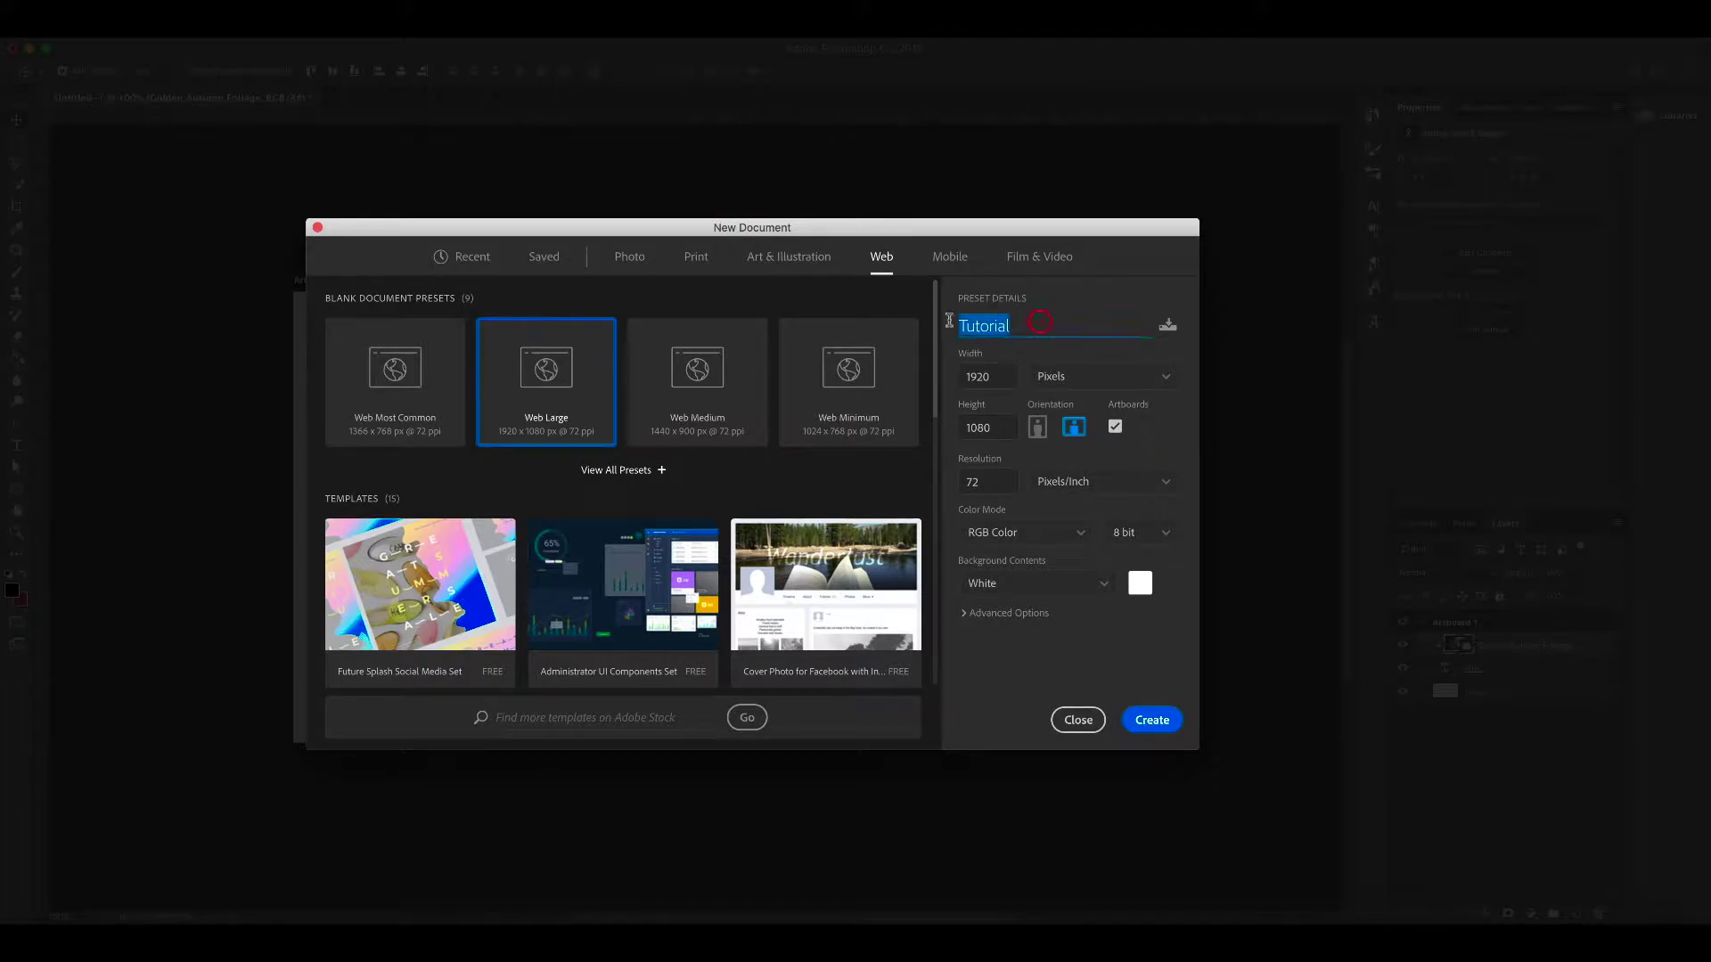
click(1018, 588)
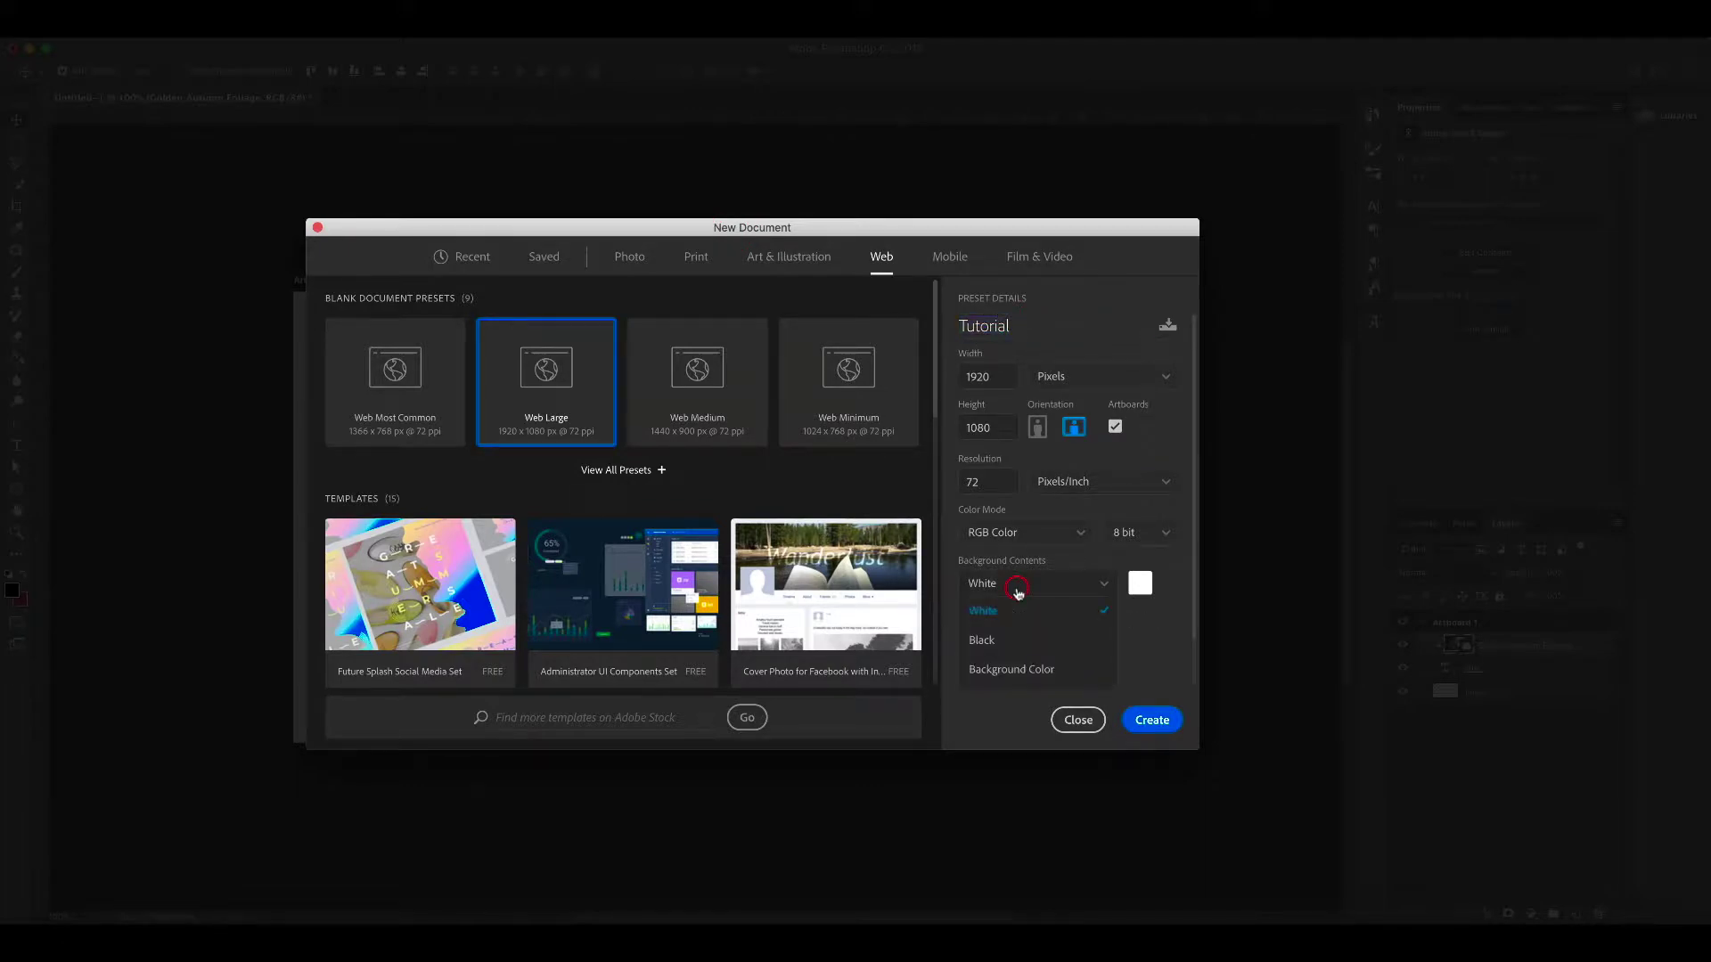
click(1001, 614)
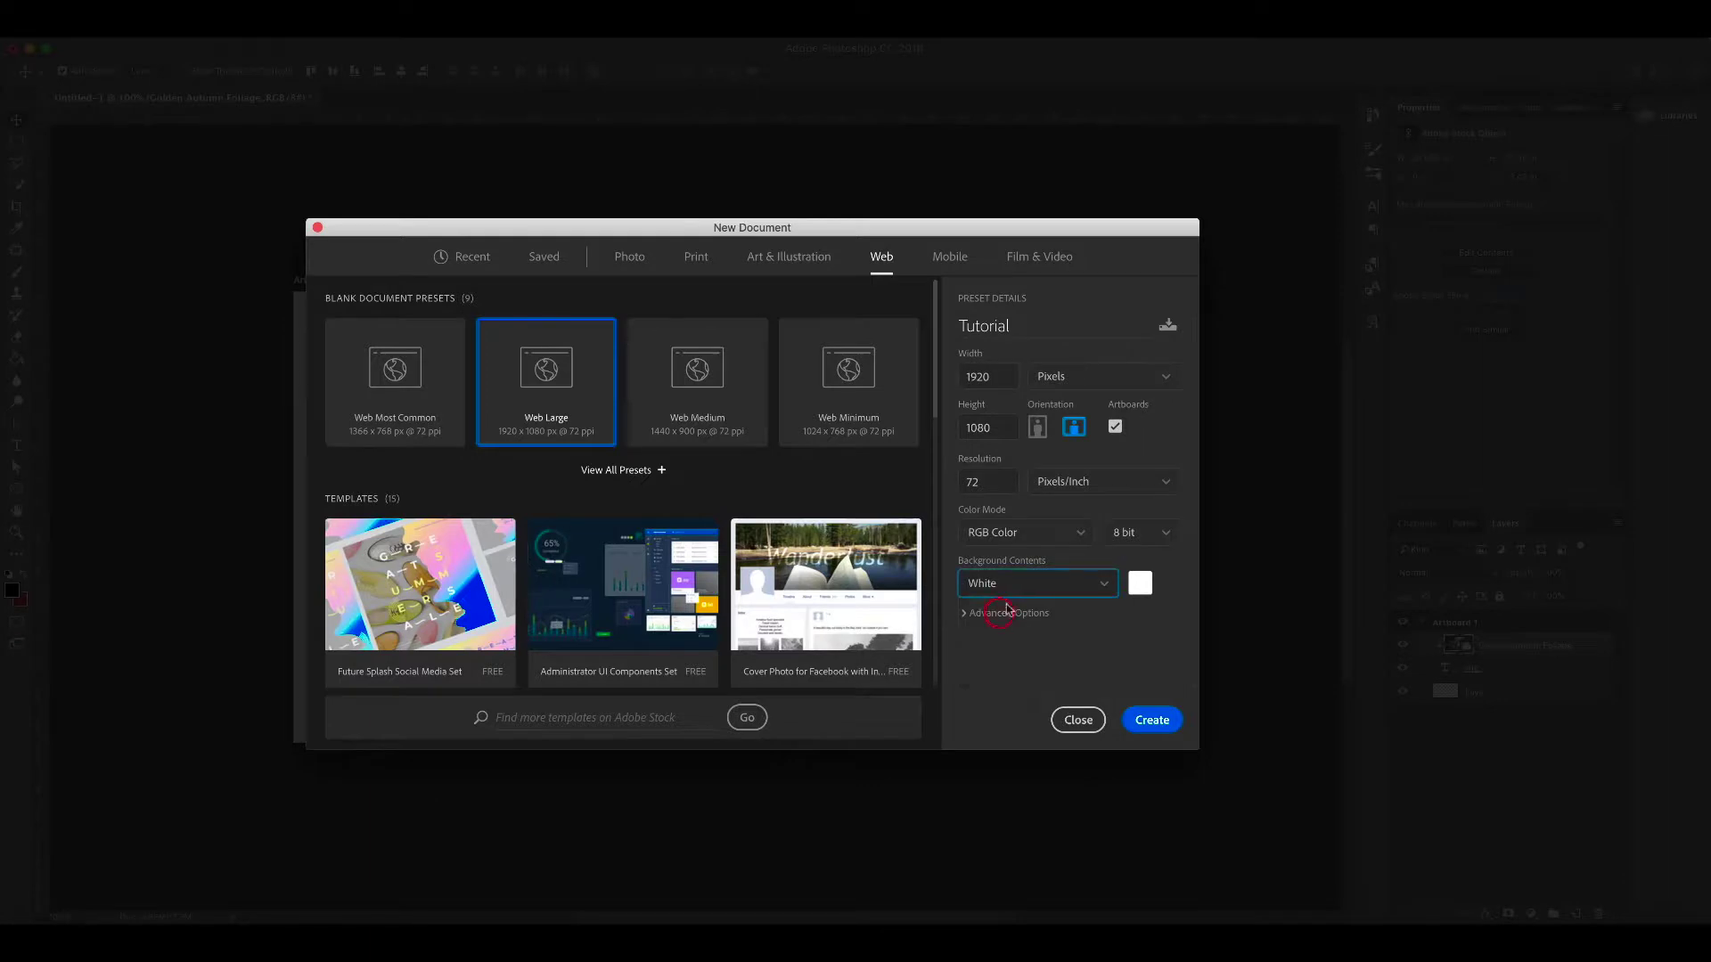
click(1158, 720)
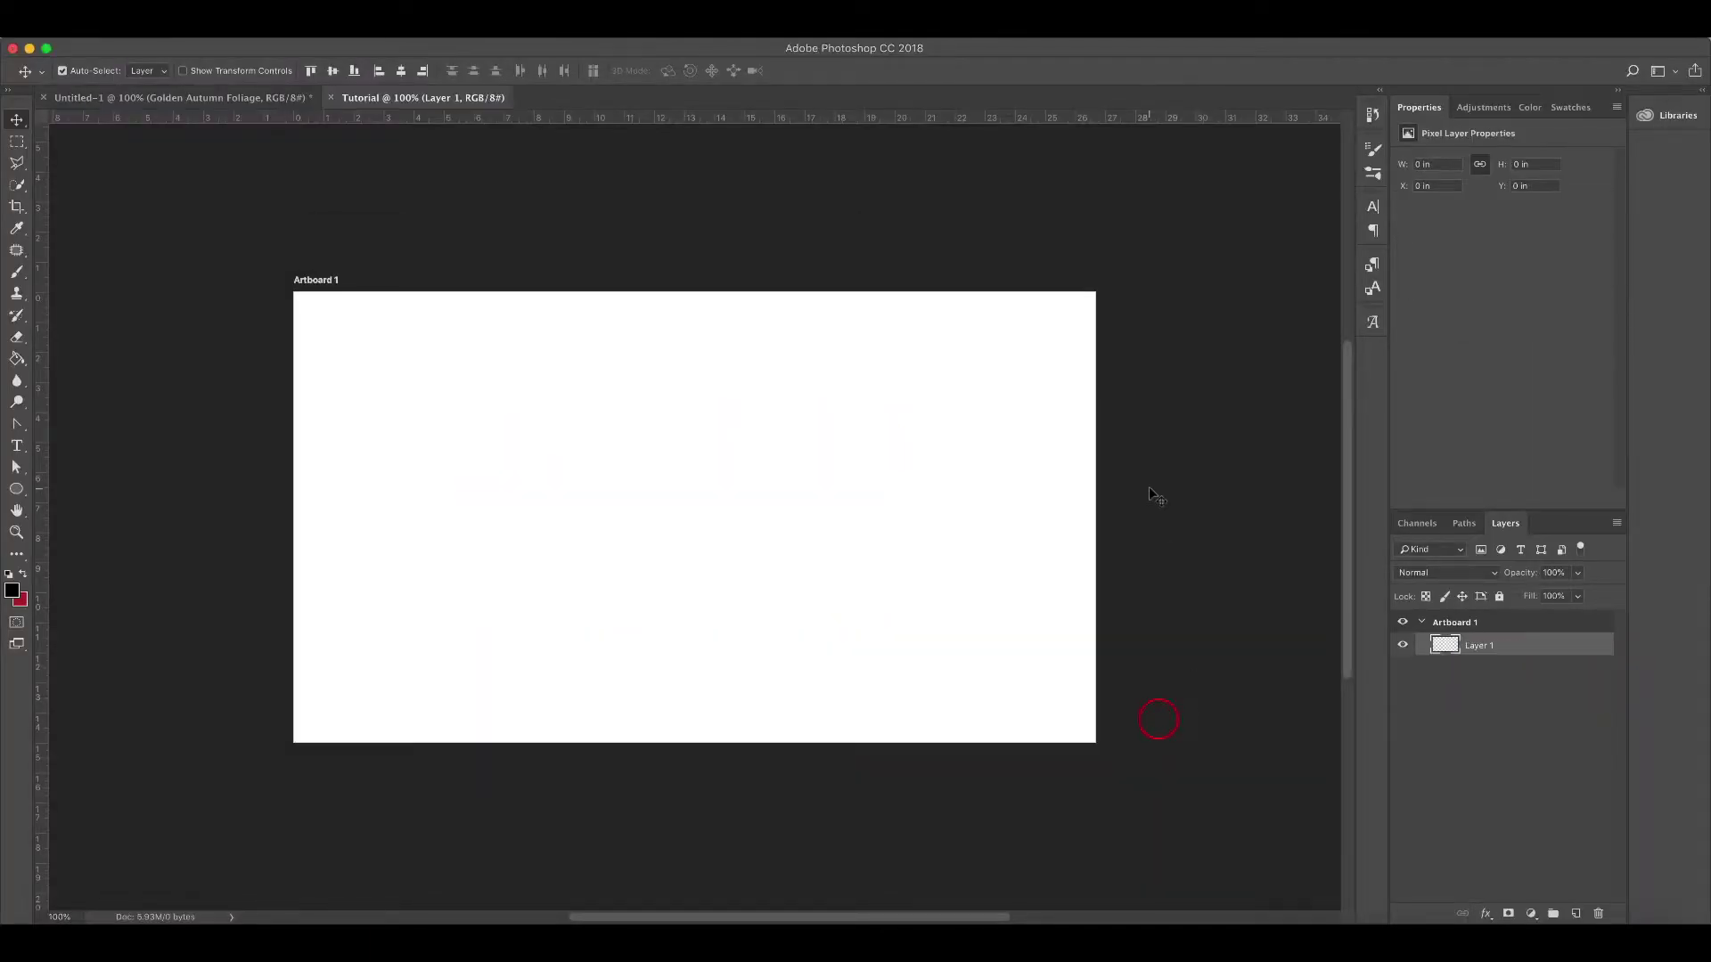
Add a new layer and enter the text "NIC" on the artboard as a horizontal type layer
click(1576, 915)
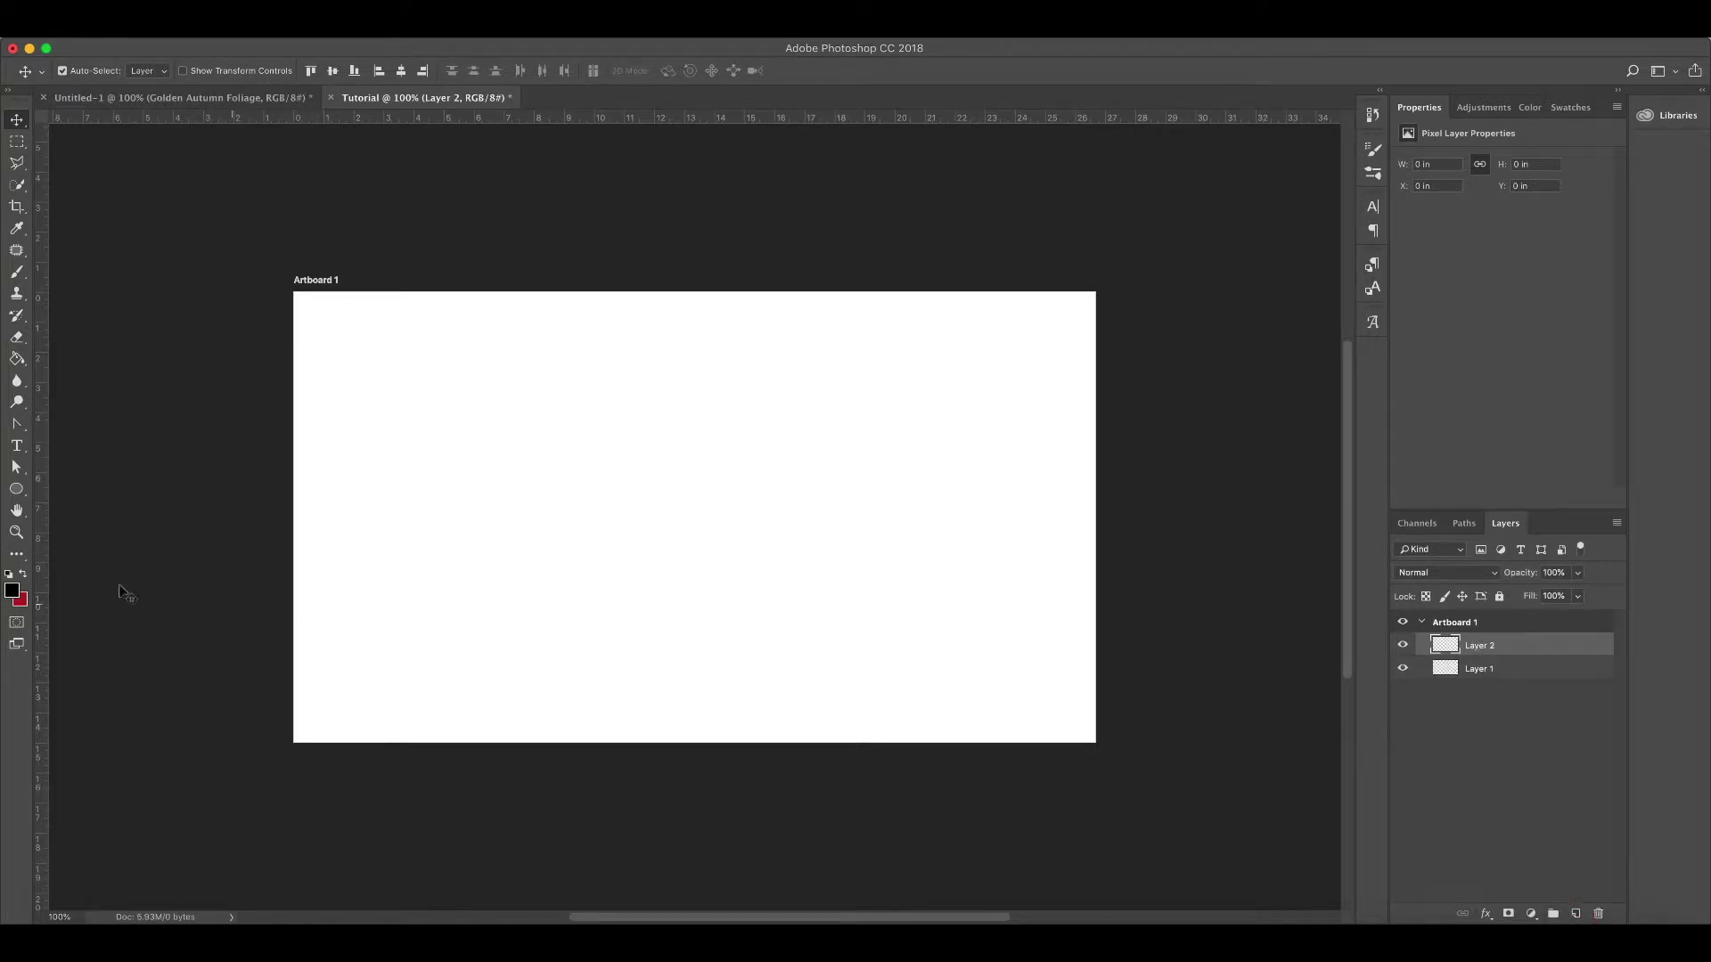
click(16, 445)
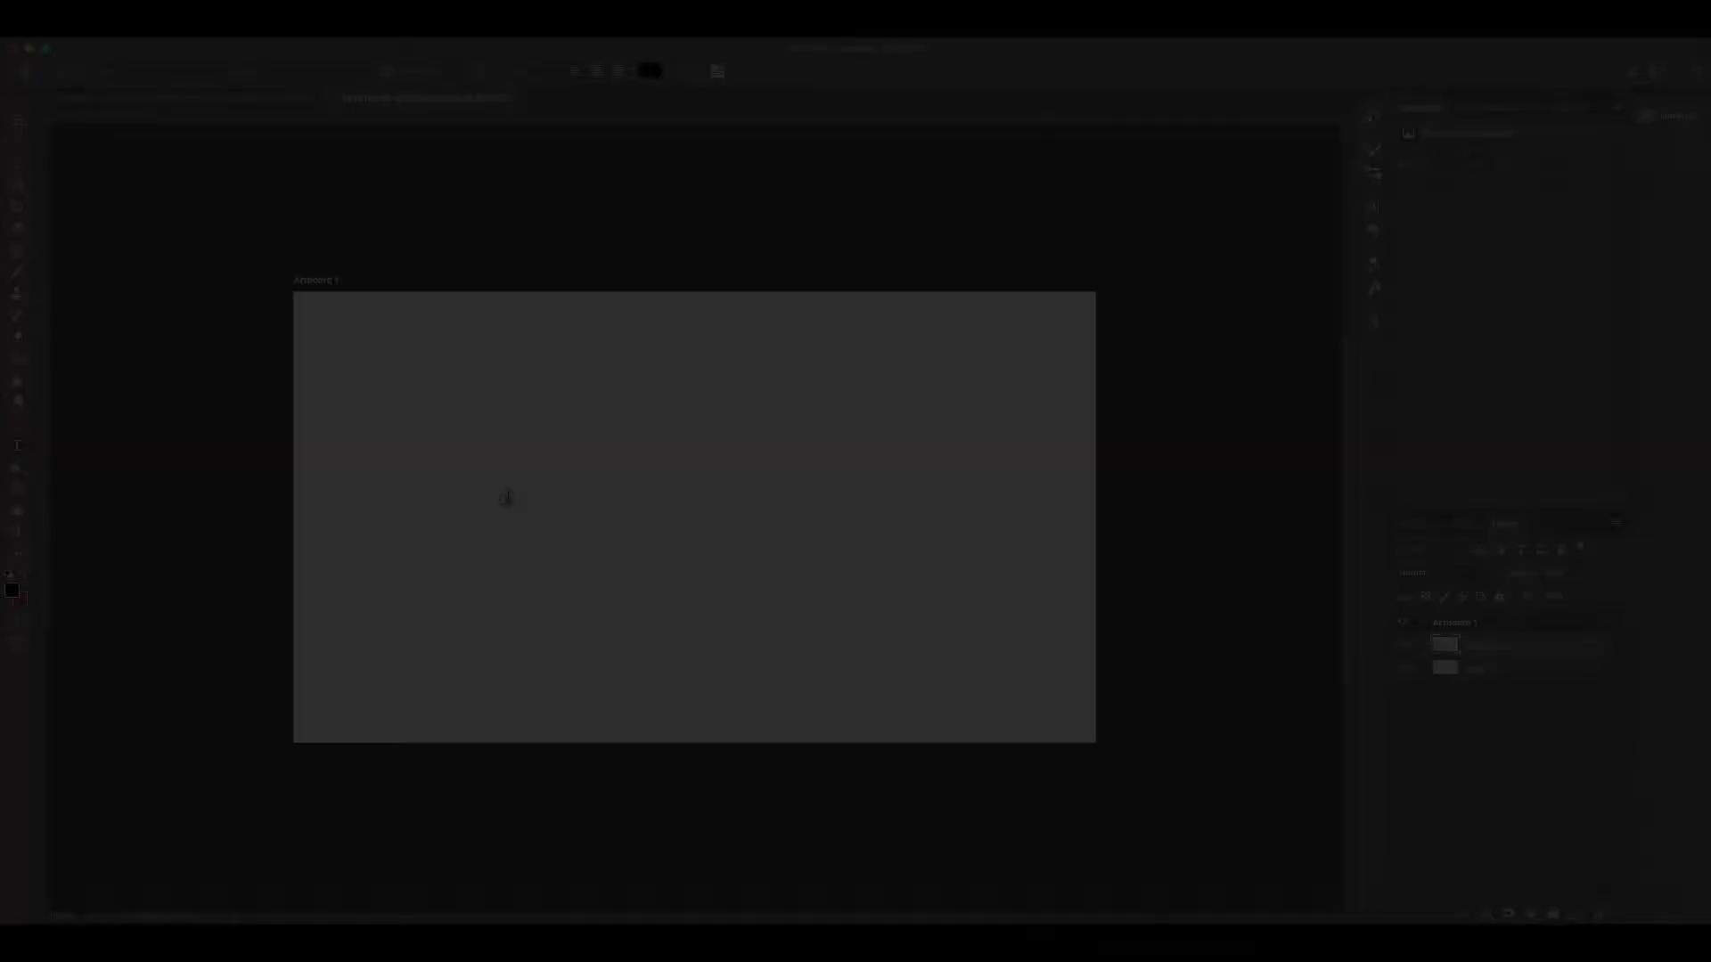
click(508, 497)
text(NIC)
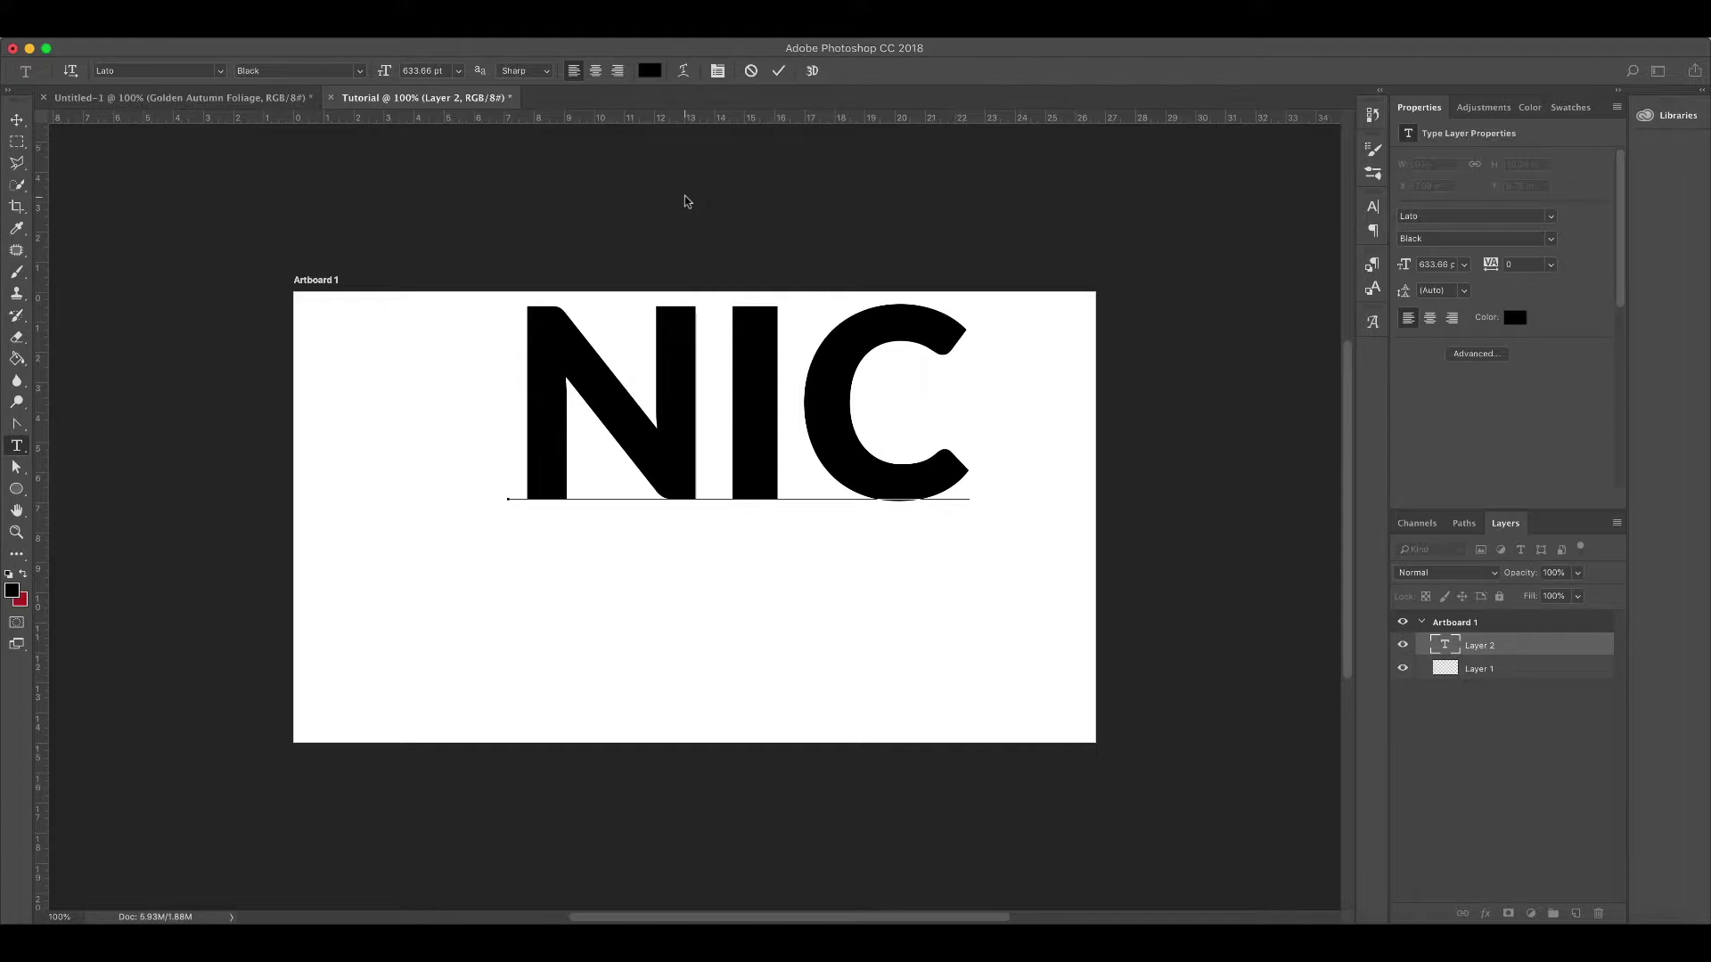
click(778, 70)
Move the NIC text down to the middle of the artboard and deselect it
click(16, 119)
drag(594, 364, 541, 483)
drag(541, 483, 541, 483)
click(871, 200)
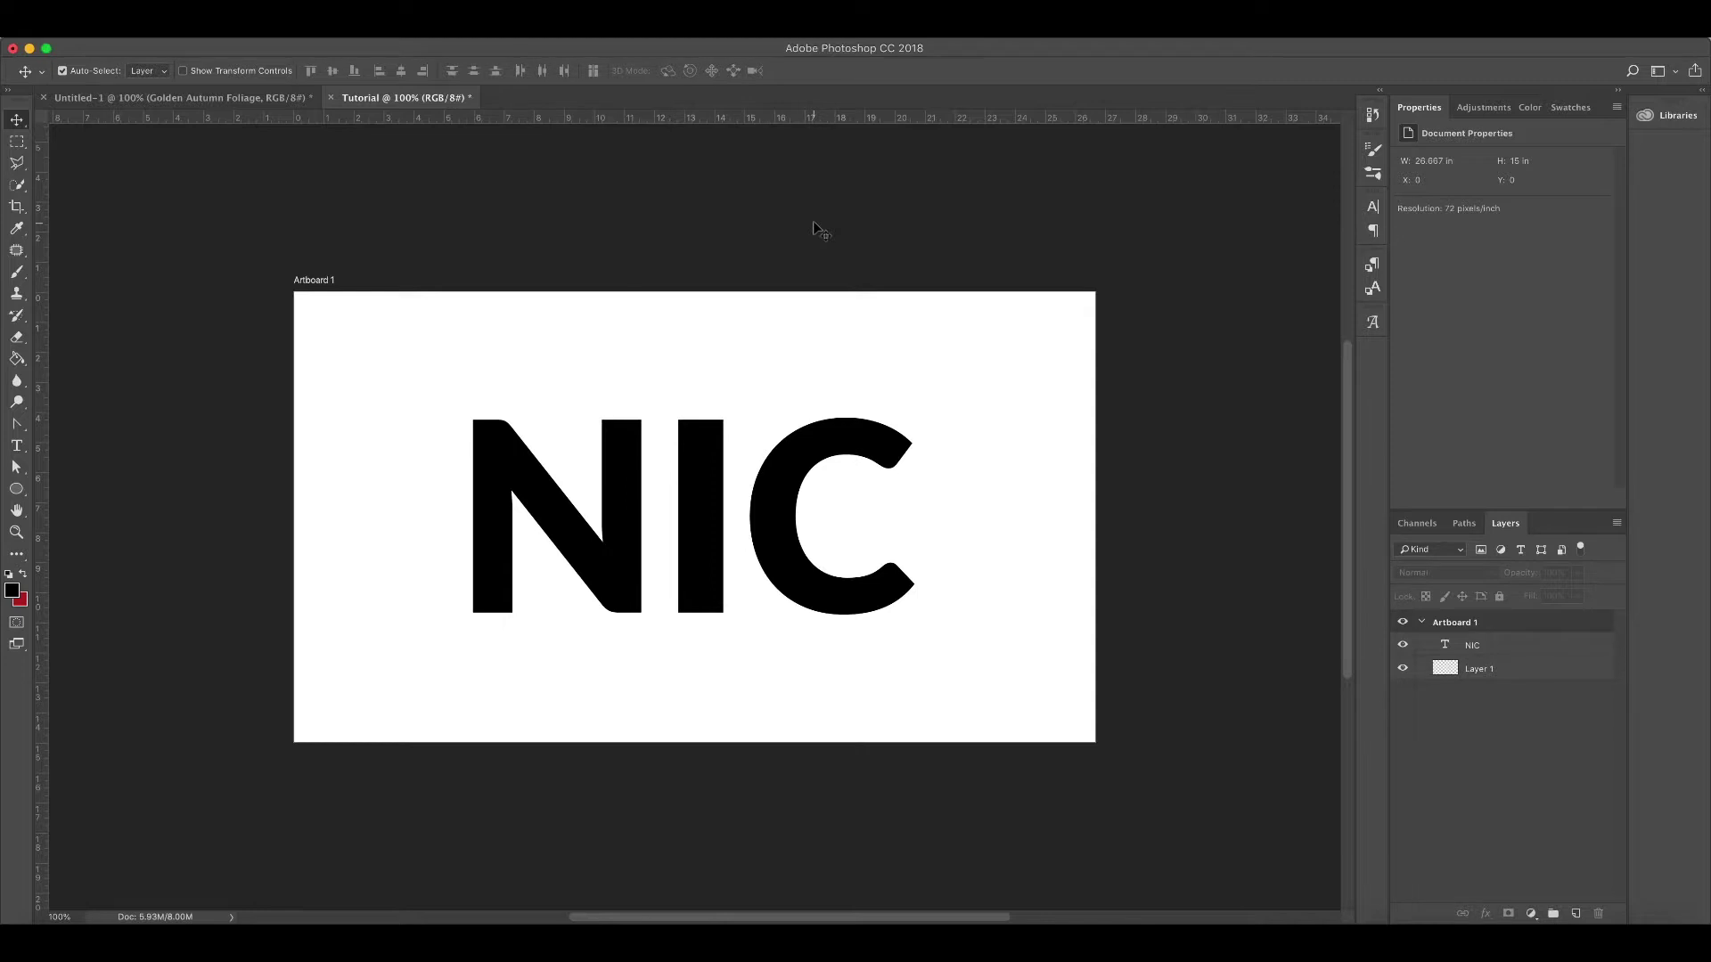
Check the finished example document, then place Golden Autumn Foliage from My Library into Tutorial and scale it to about 167% to cover the artboard
click(269, 105)
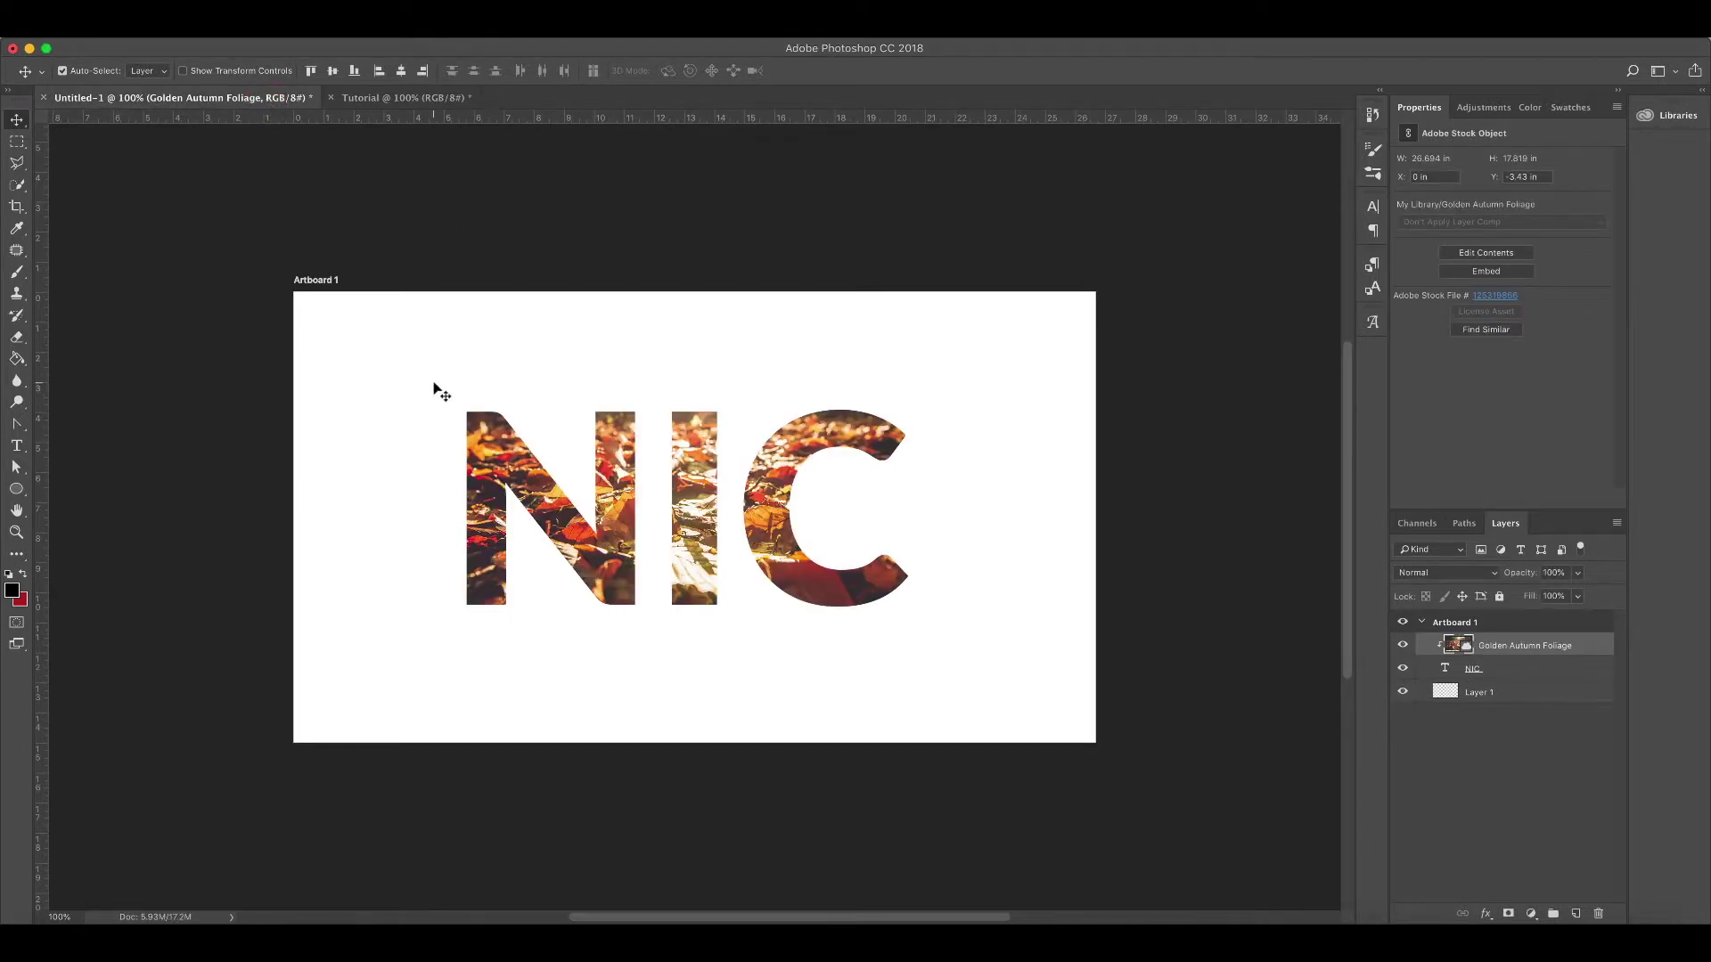
click(405, 96)
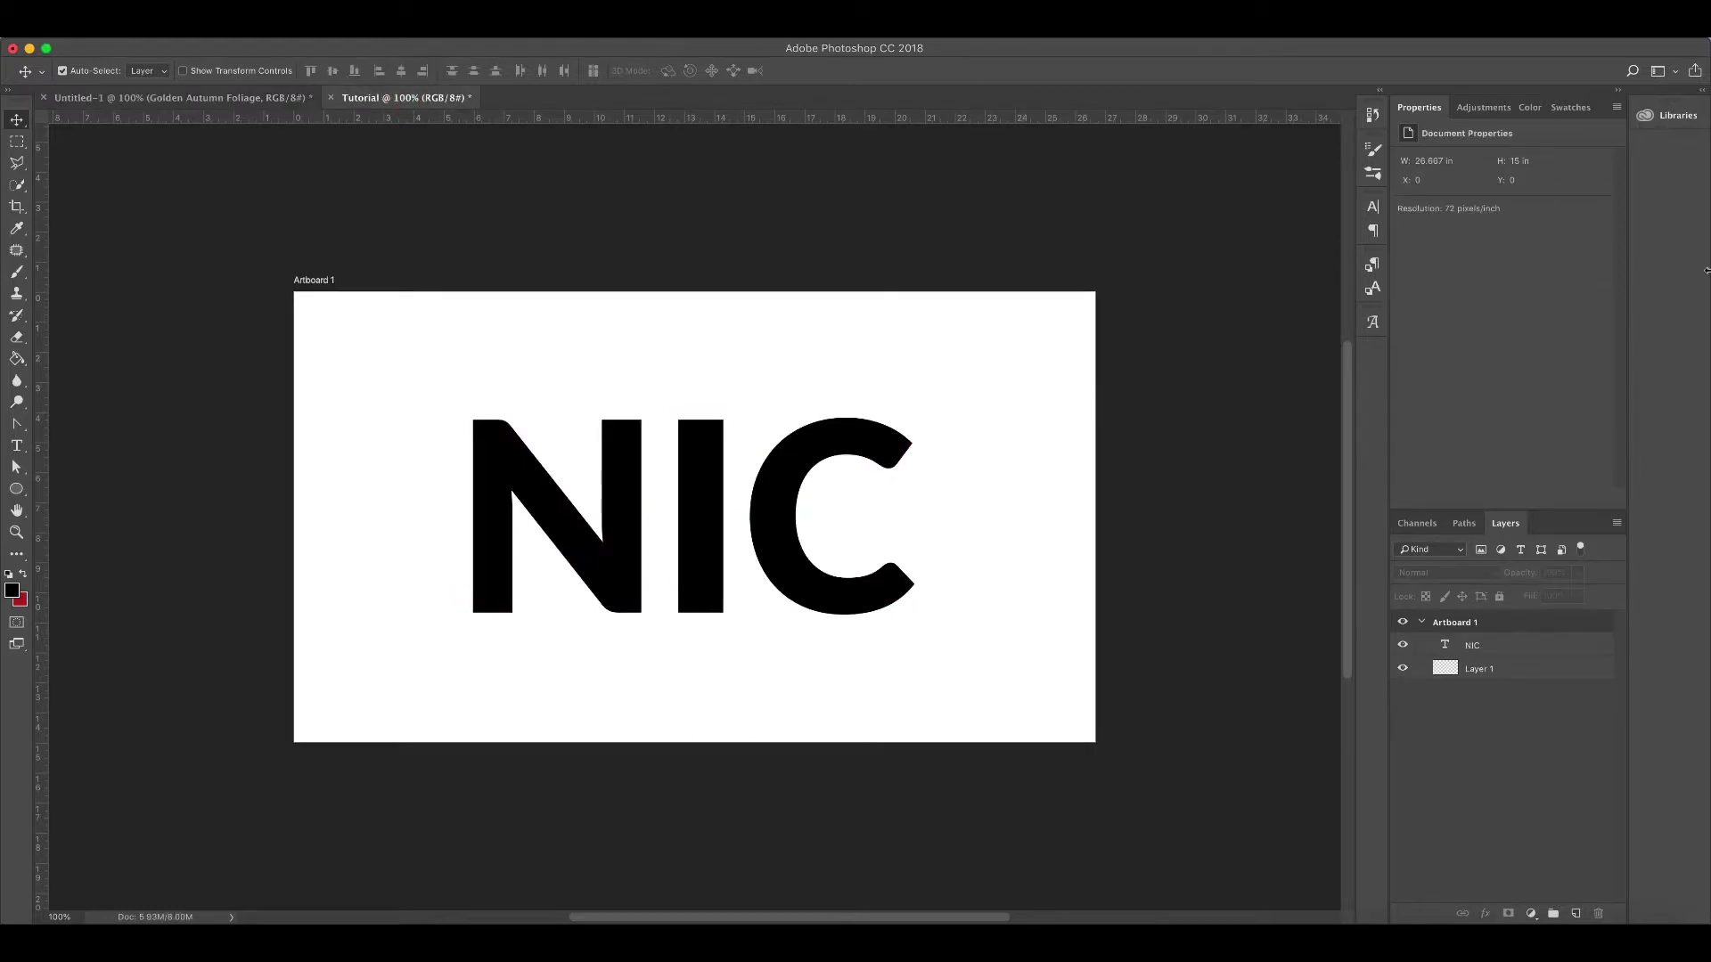
click(1673, 116)
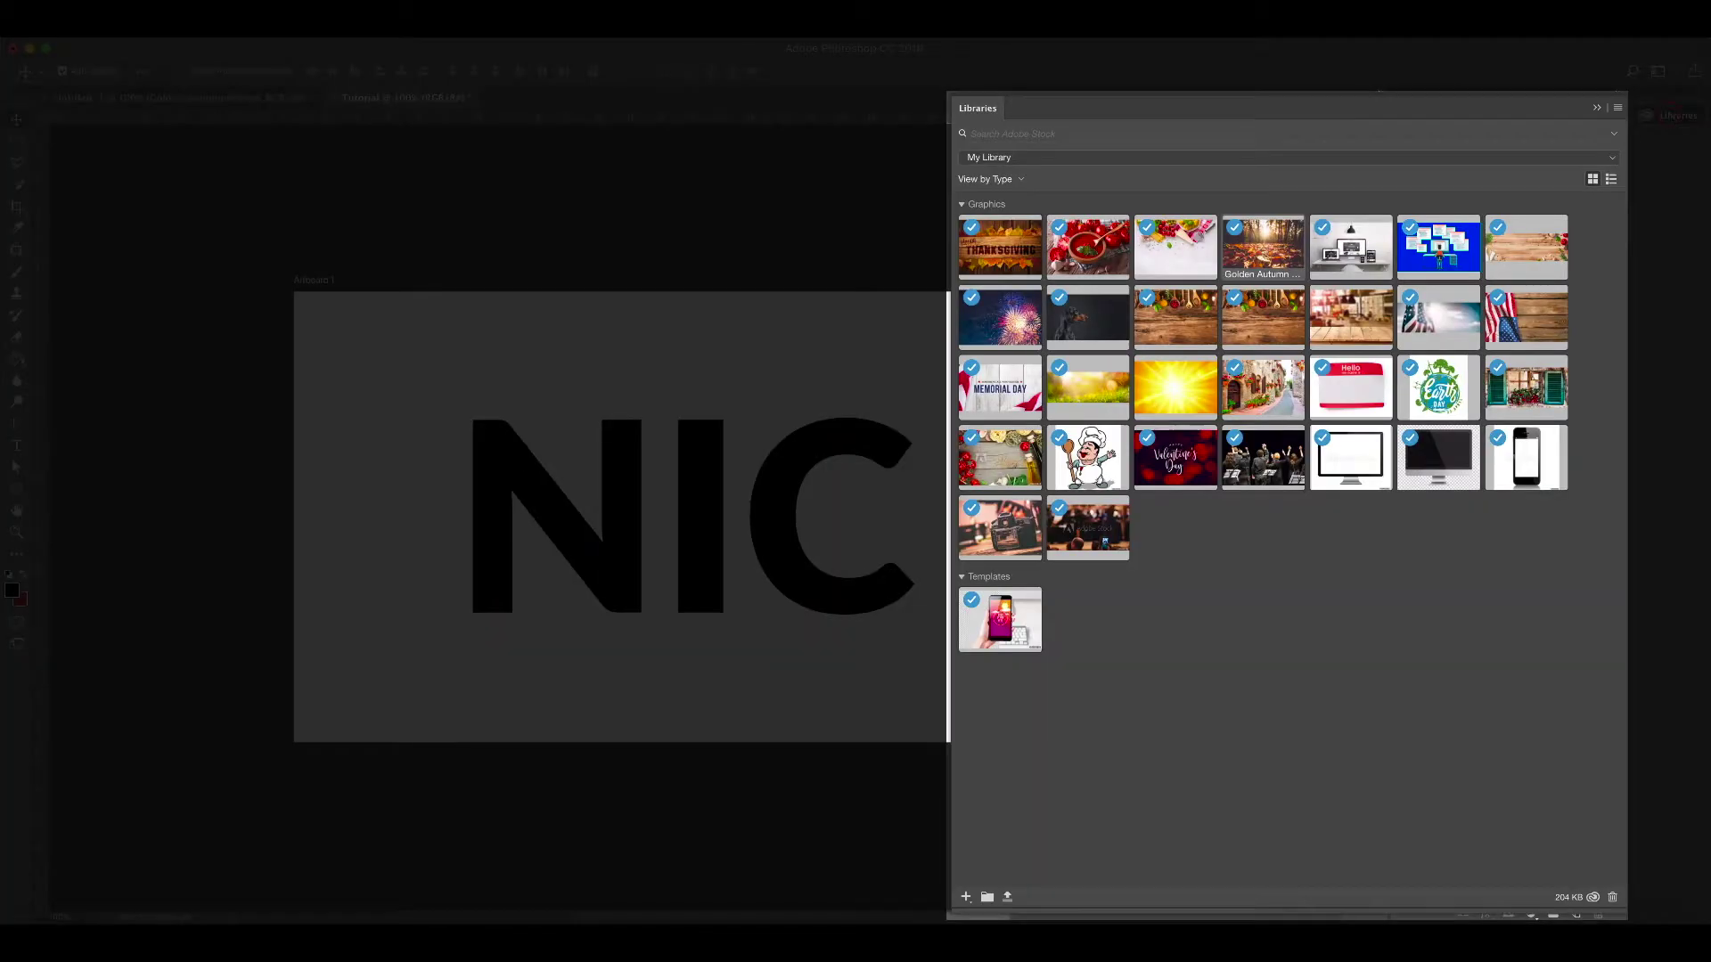
drag(1258, 250, 781, 489)
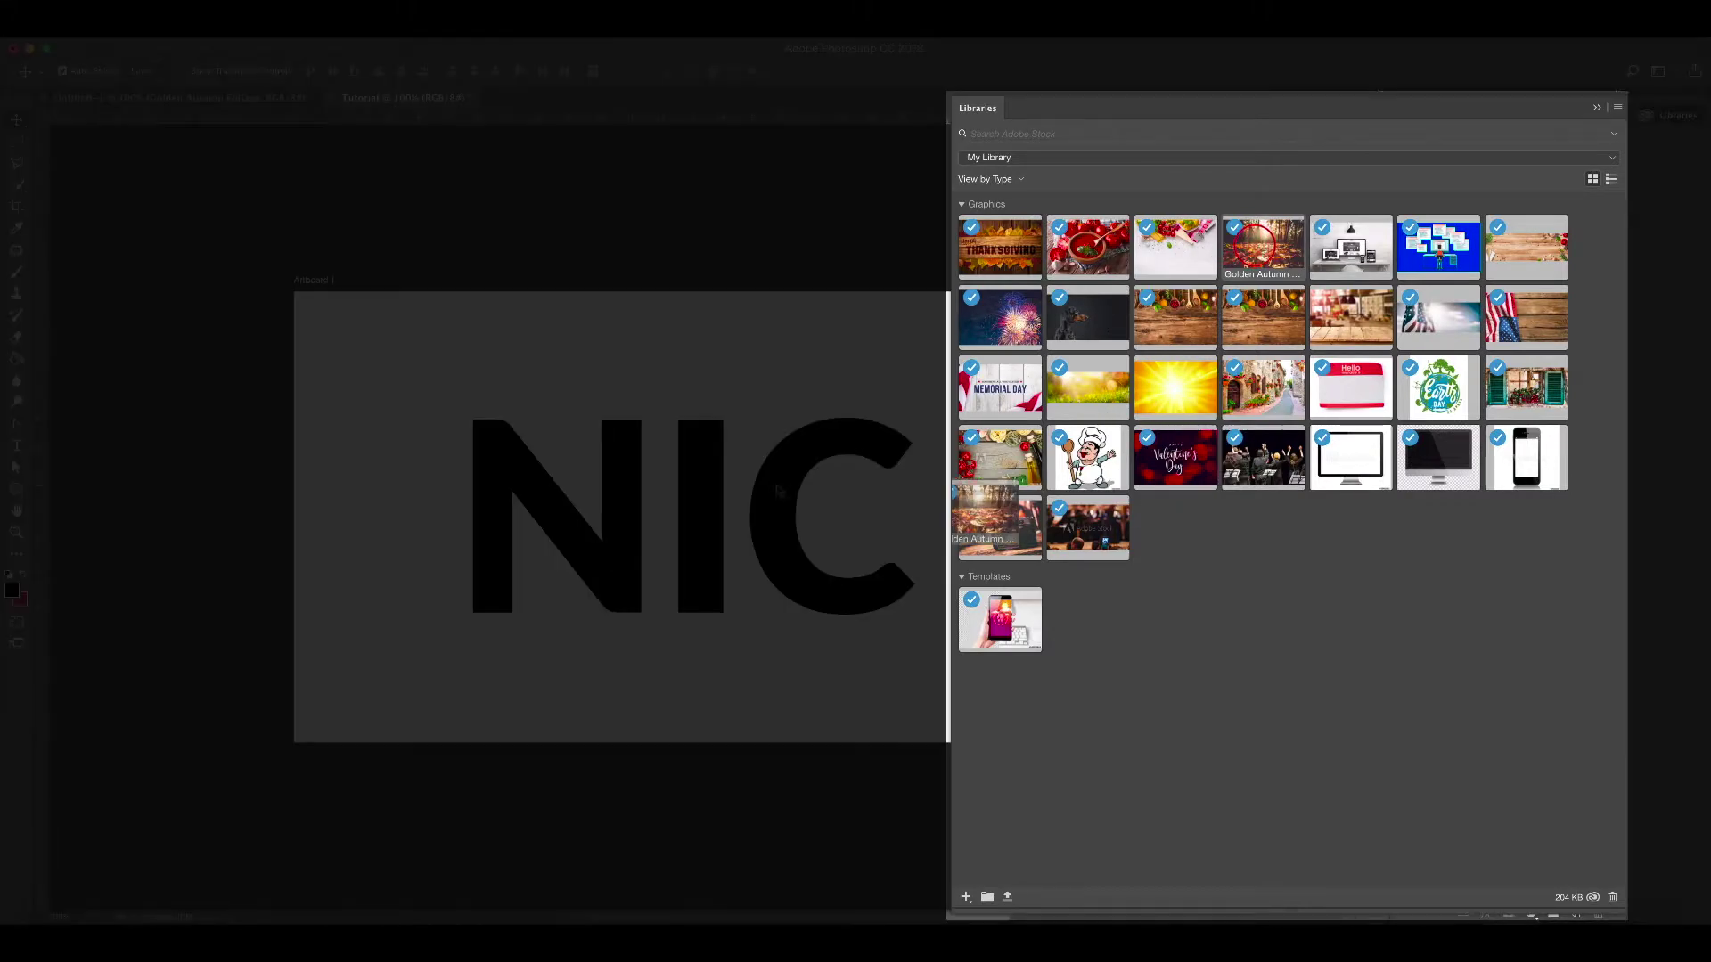
click(1596, 108)
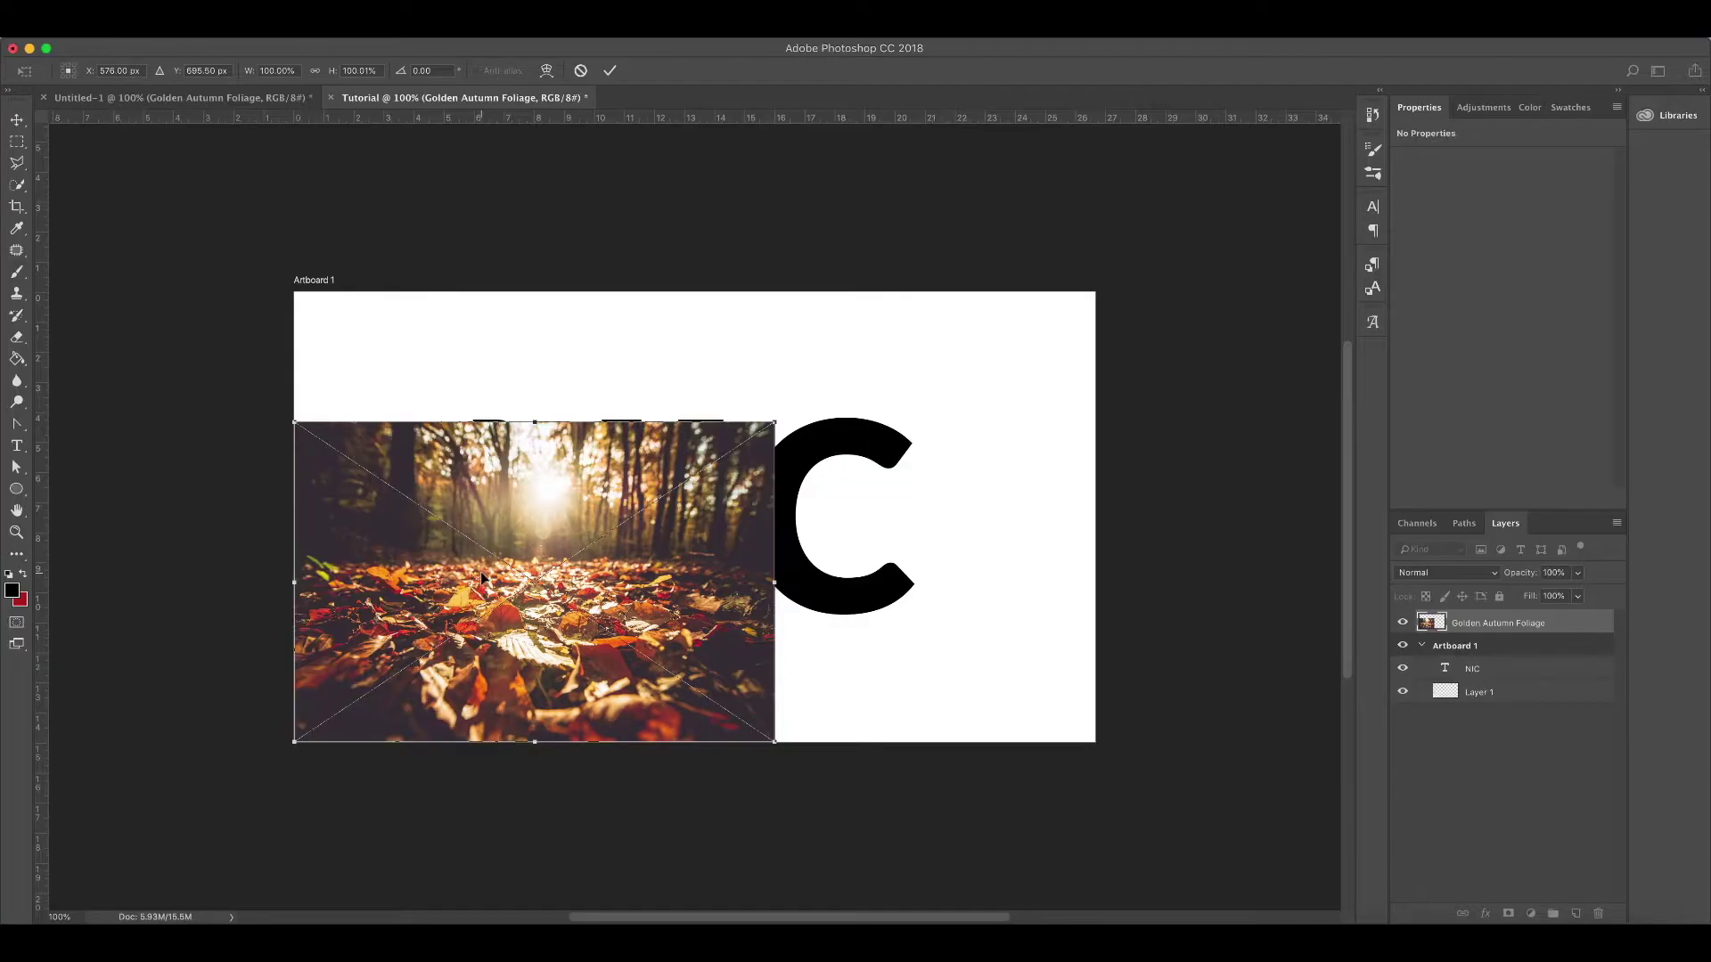
drag(780, 417, 1140, 220)
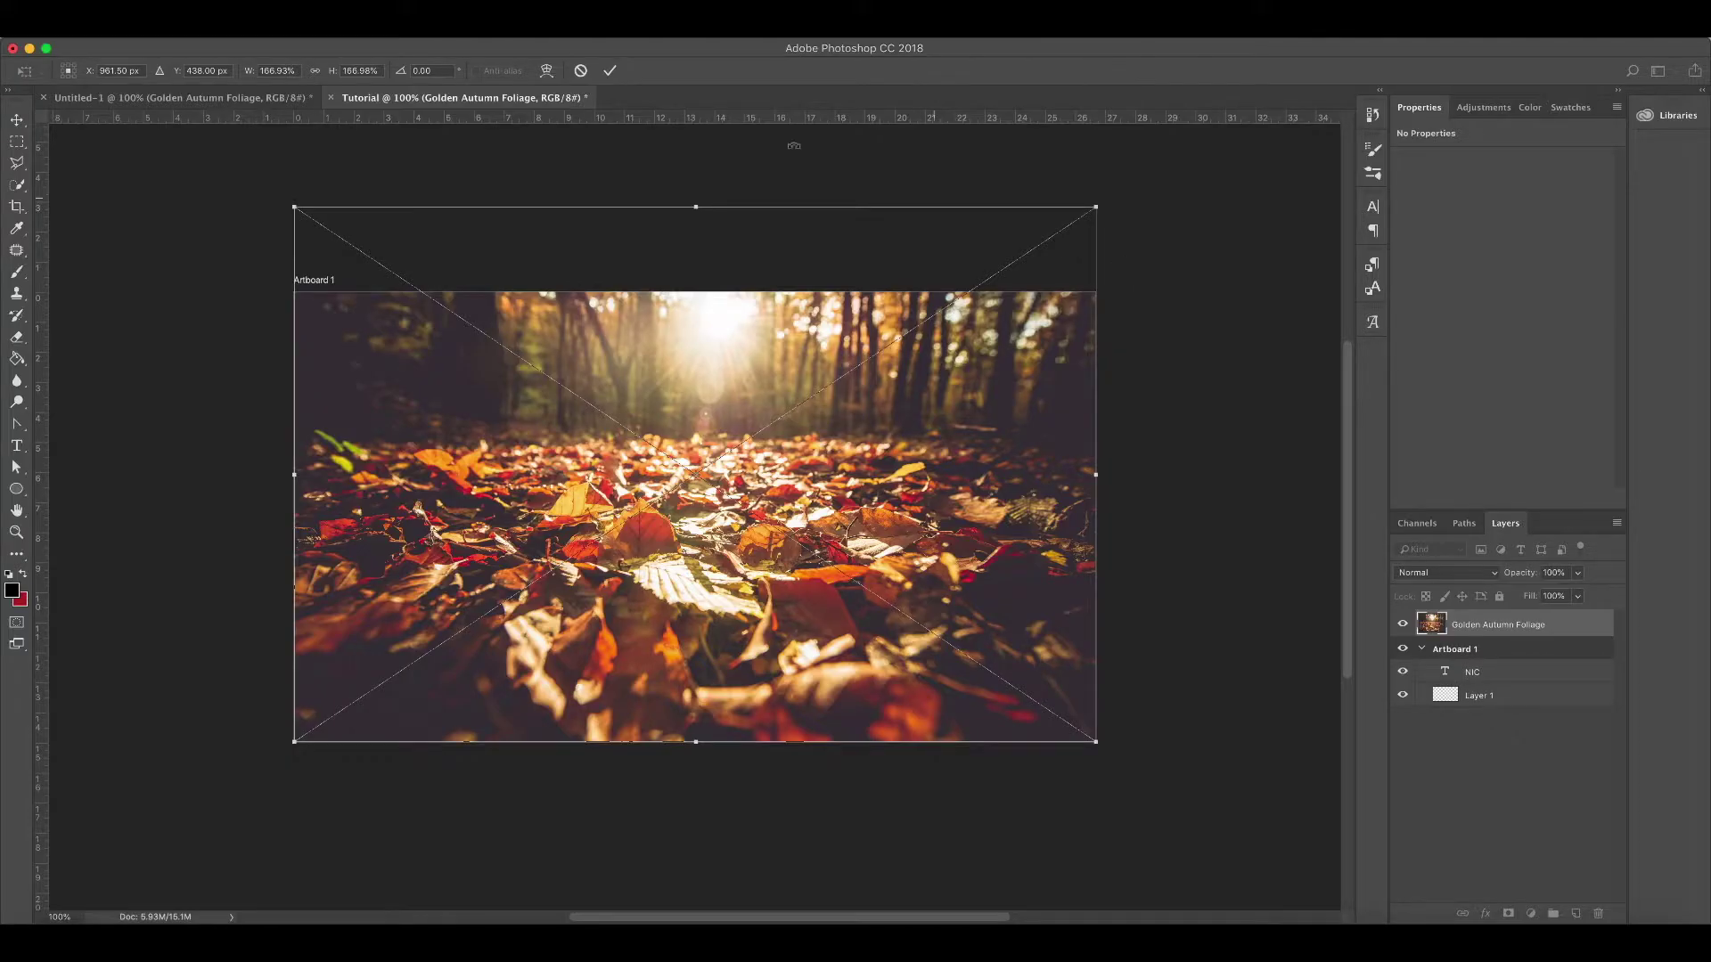
click(613, 71)
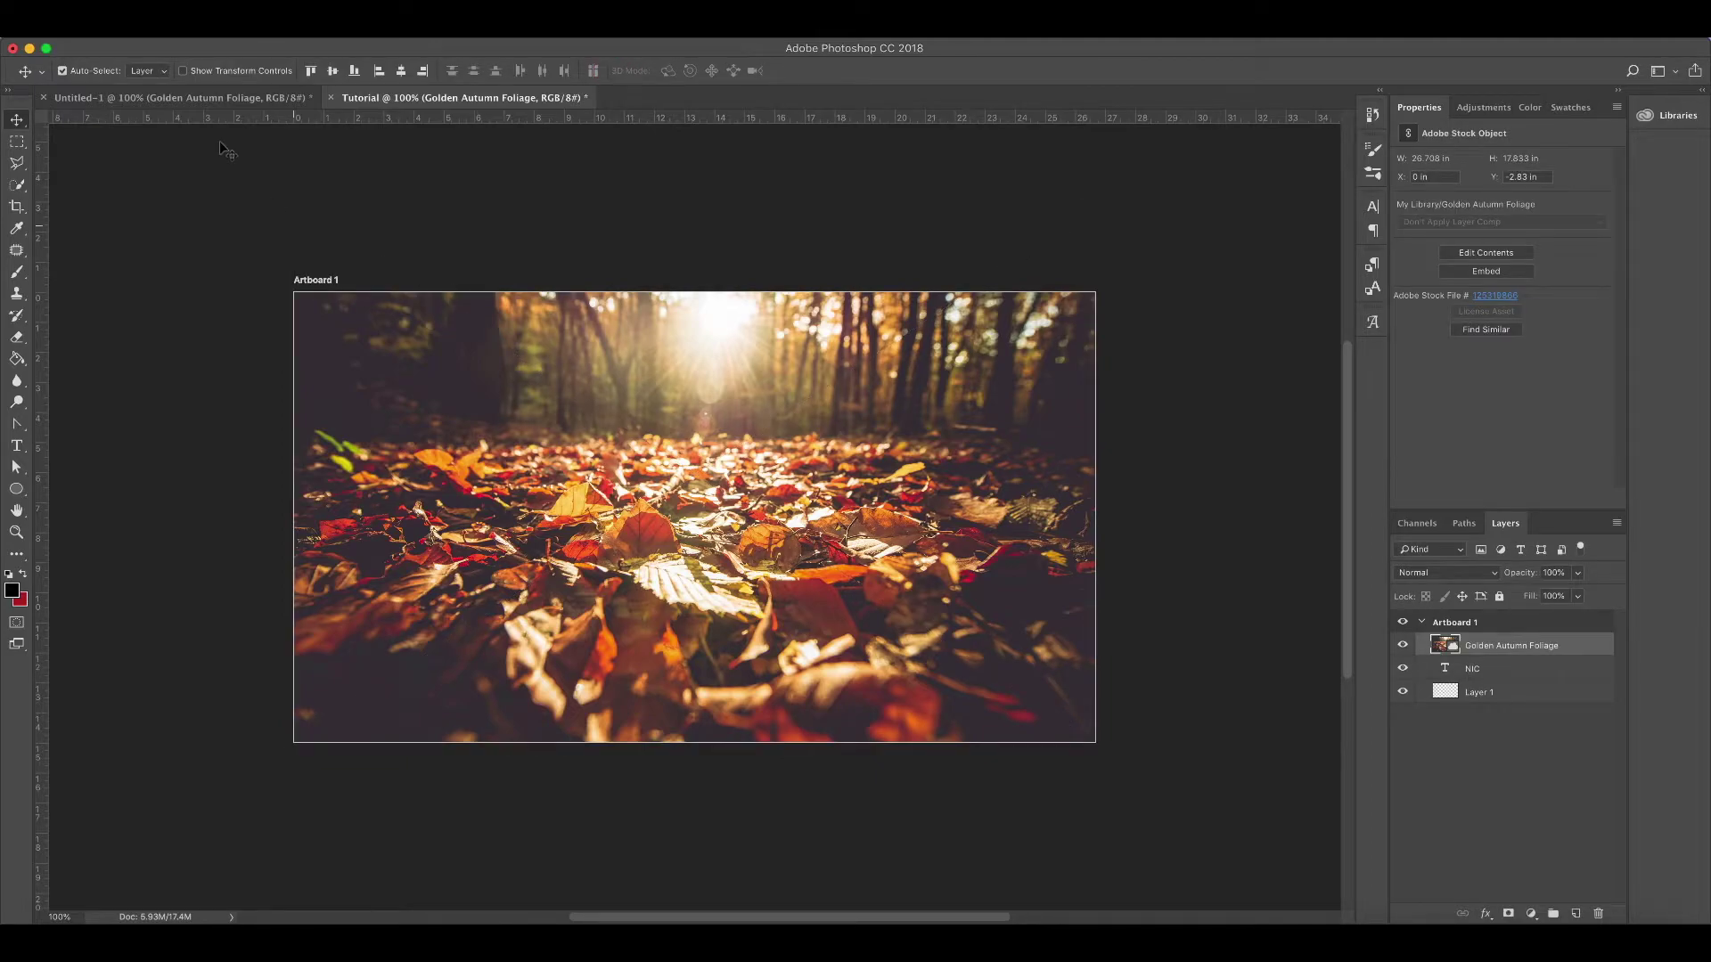
Open the Leaves image from the Desktop as a separate document
click(151, 33)
click(154, 64)
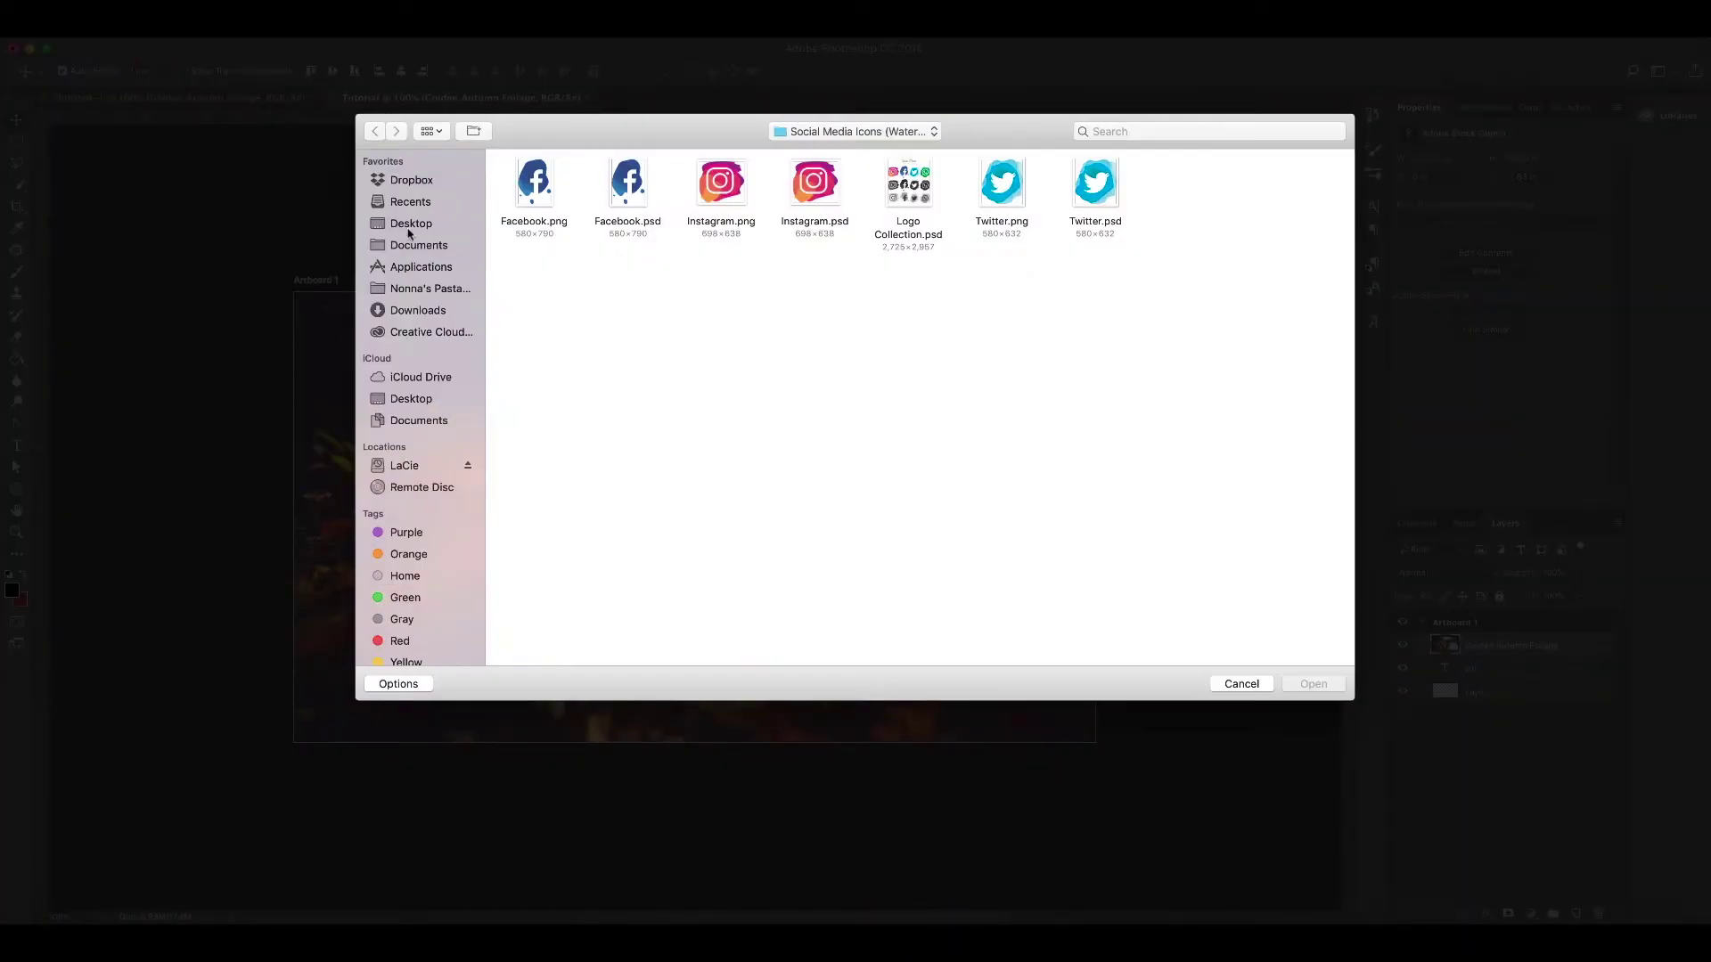
click(409, 227)
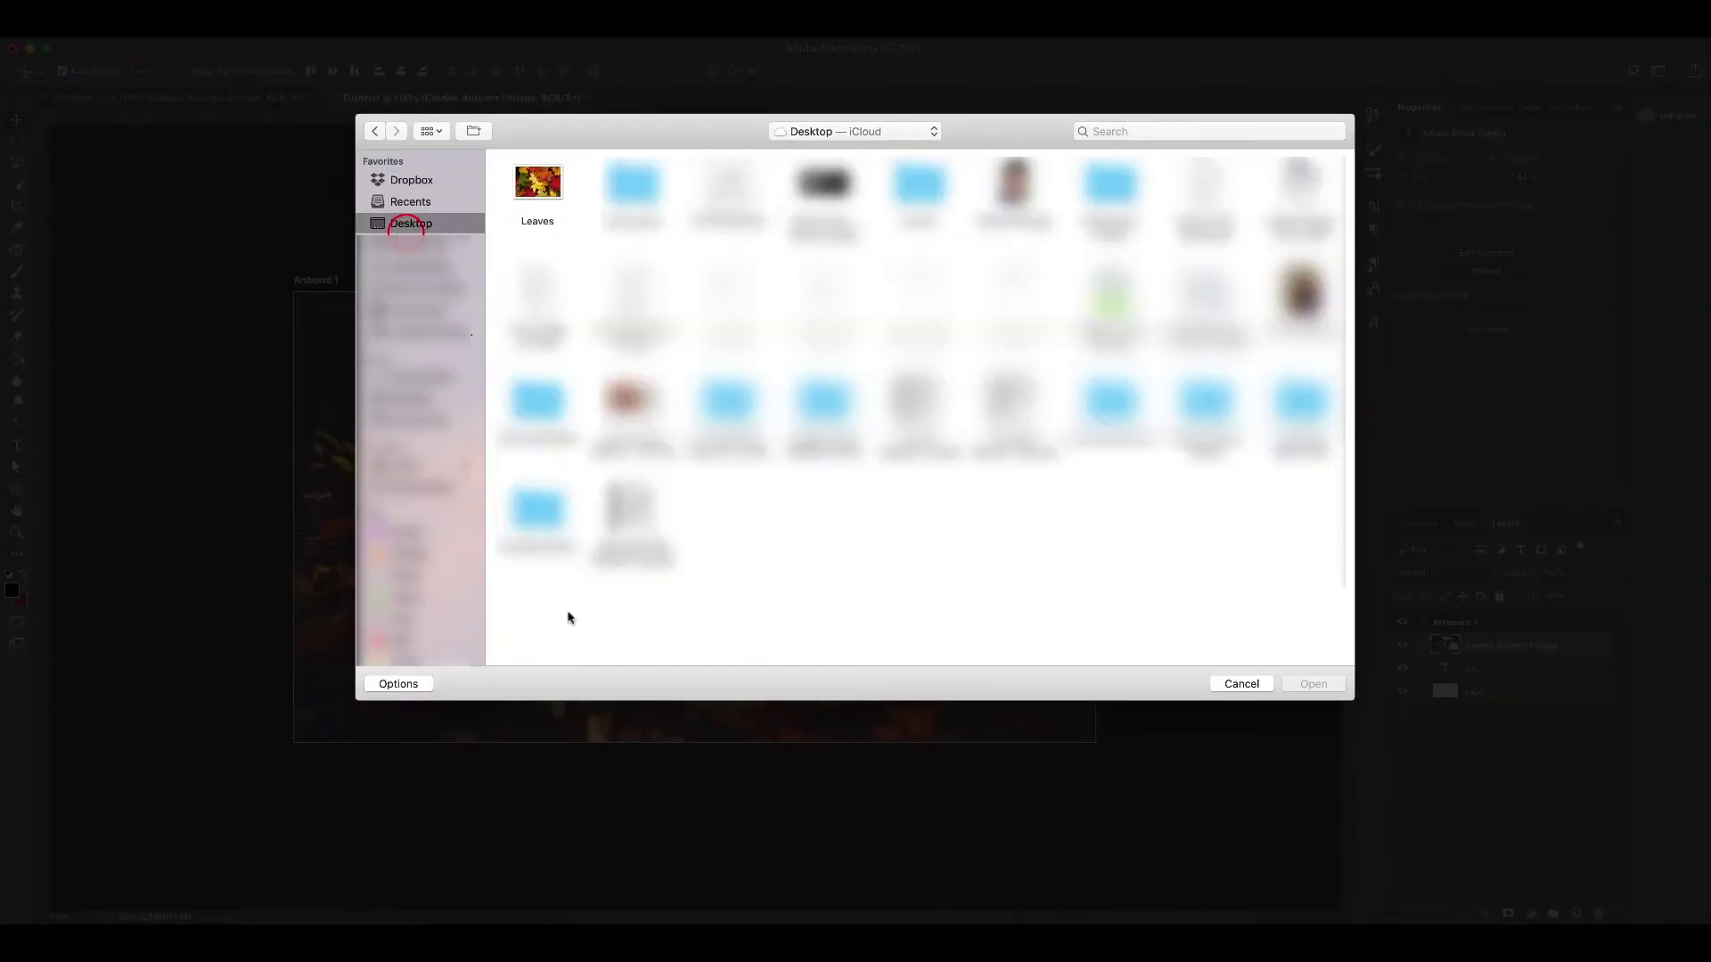
click(526, 189)
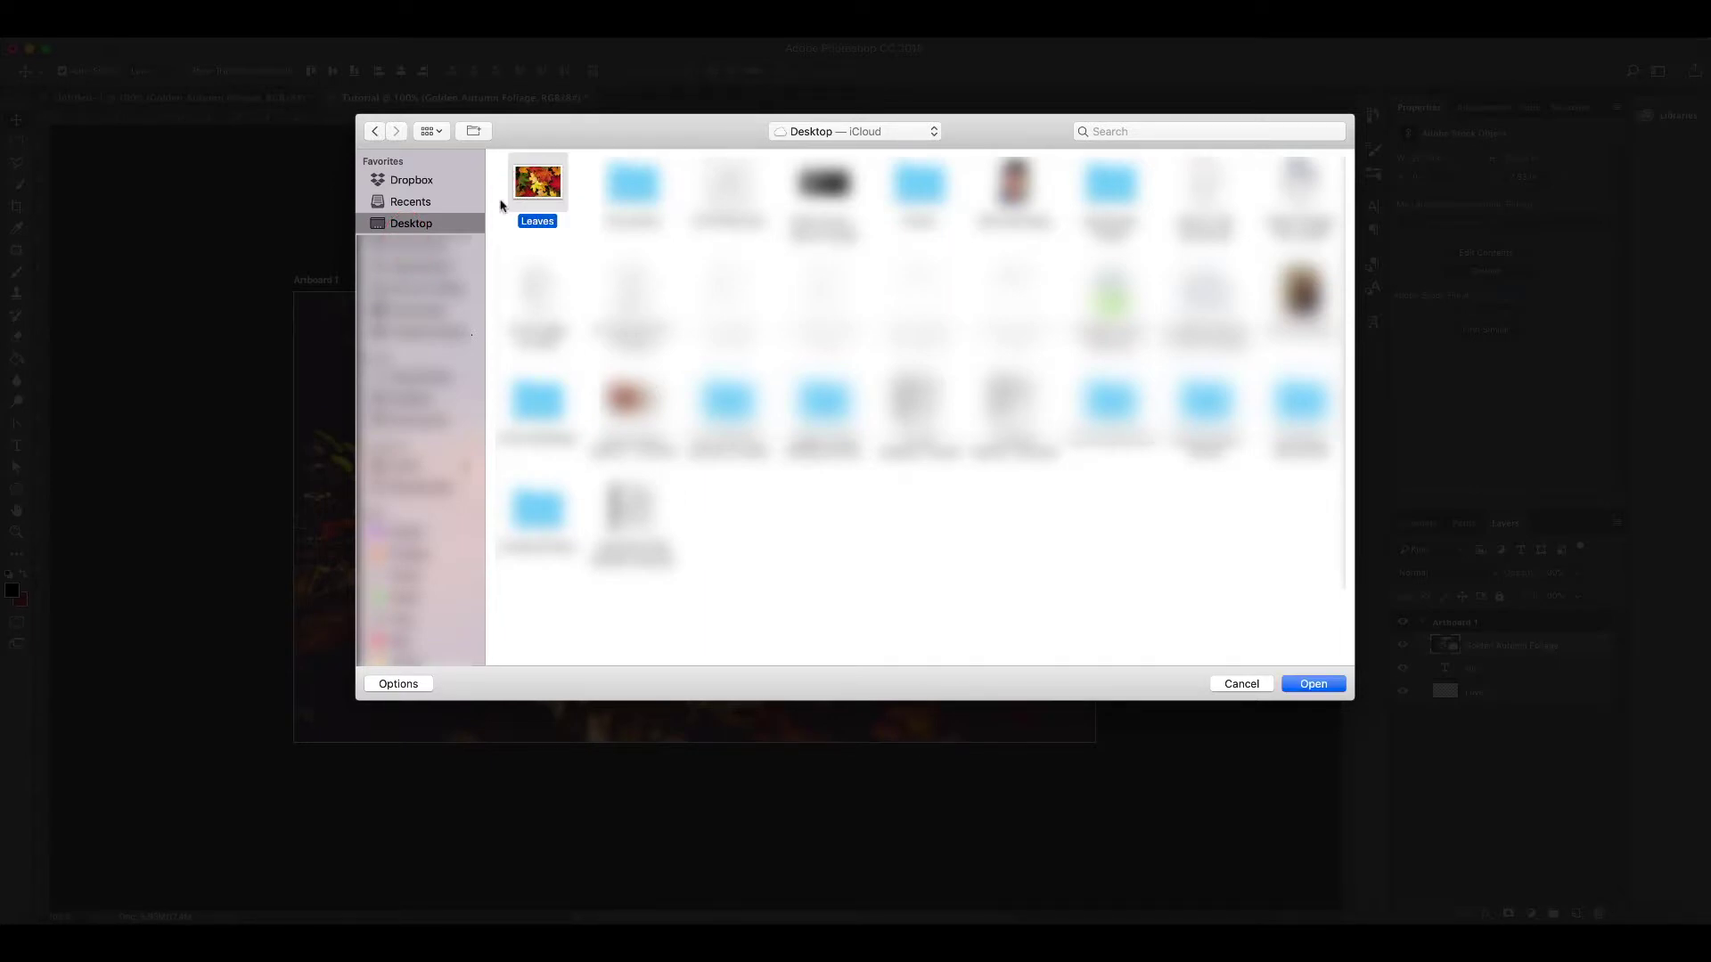
click(1313, 683)
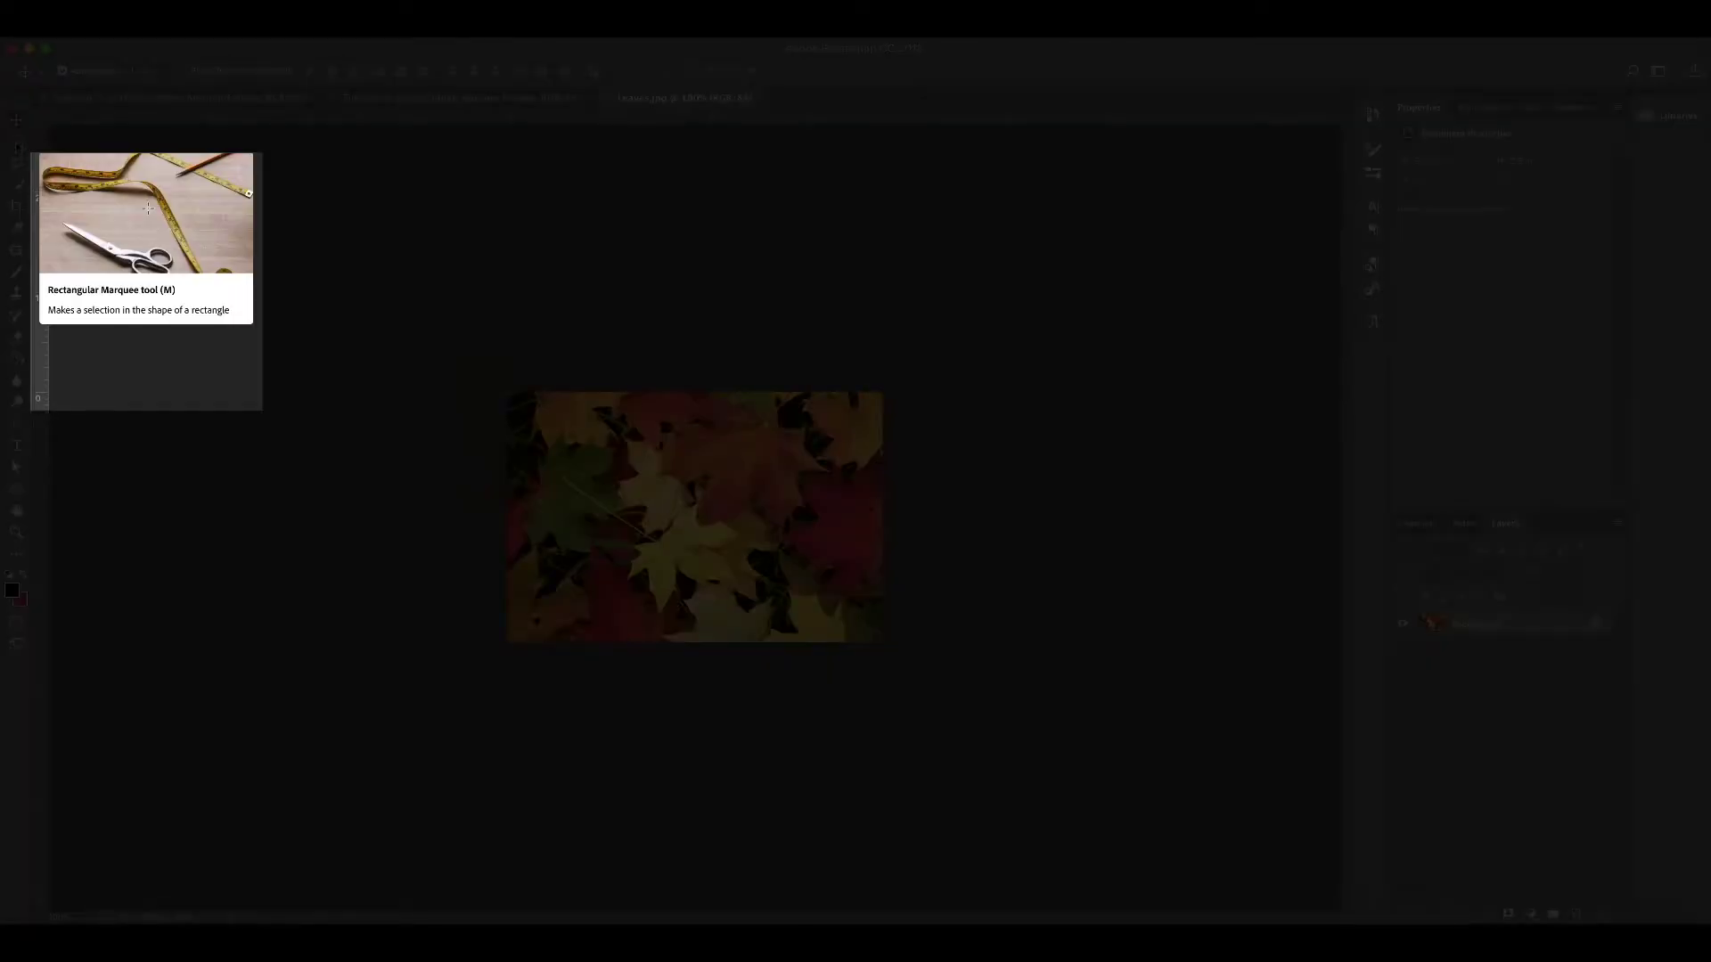
Select the entire Leaves picture with the Rectangular Marquee tool, copy it, and paste it into the Tutorial document
click(17, 141)
drag(486, 371, 1023, 684)
click(190, 27)
click(206, 146)
click(460, 100)
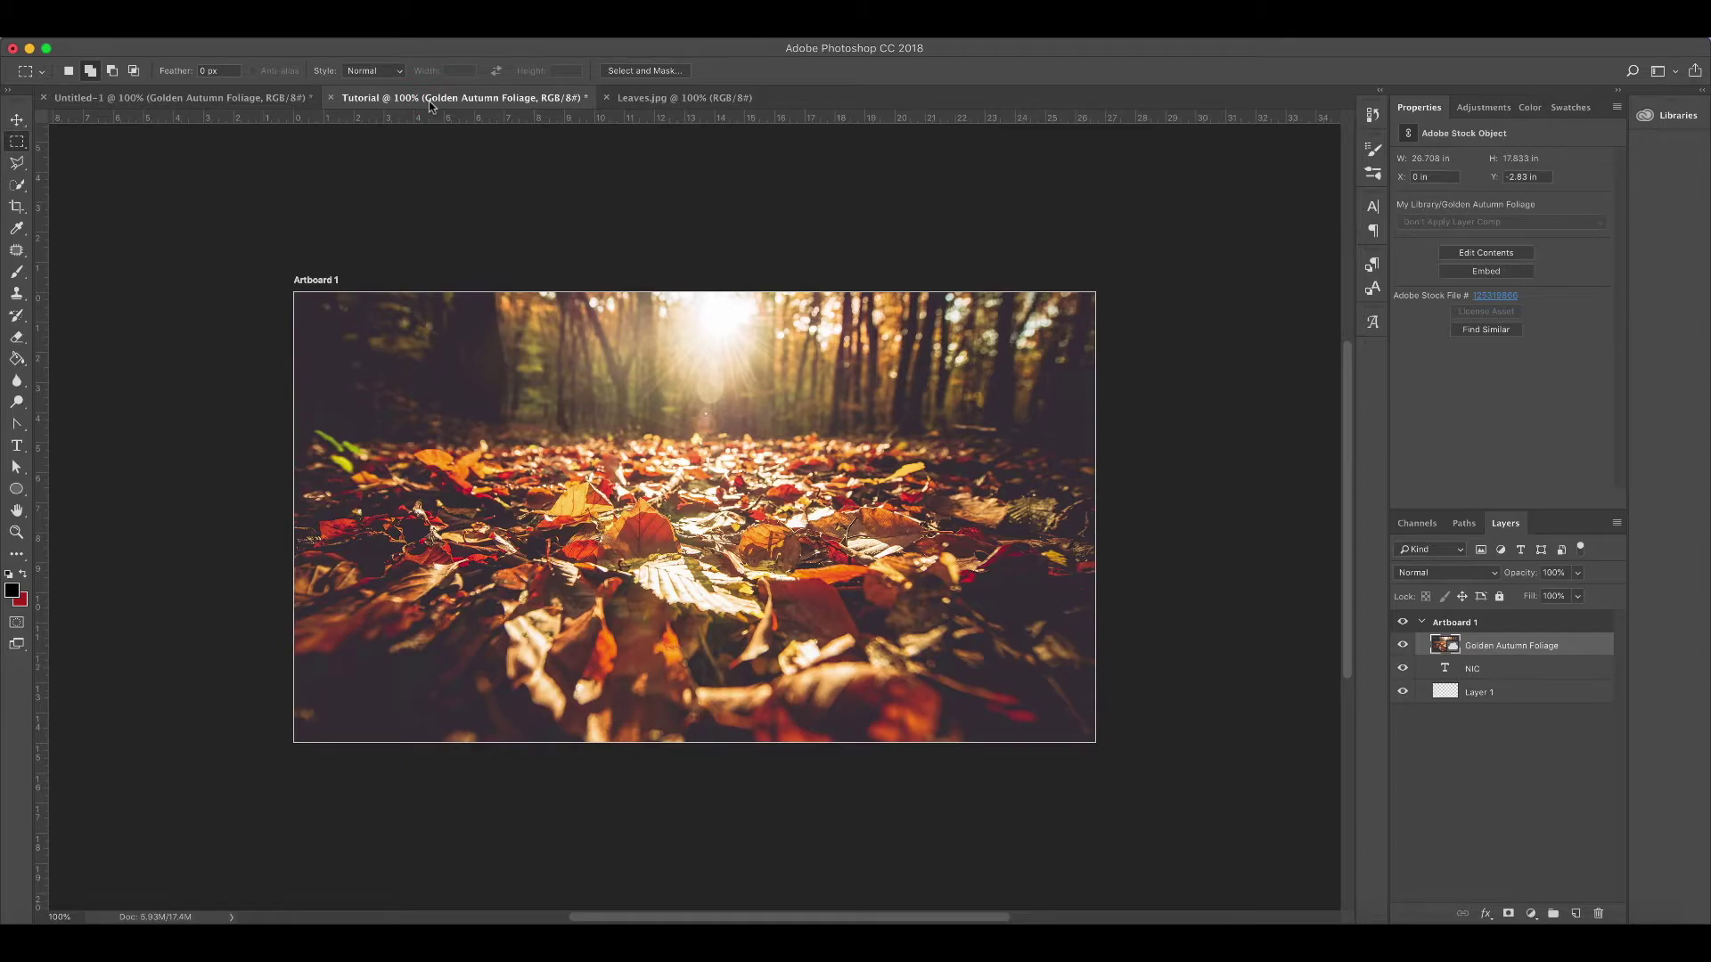
click(202, 27)
click(225, 180)
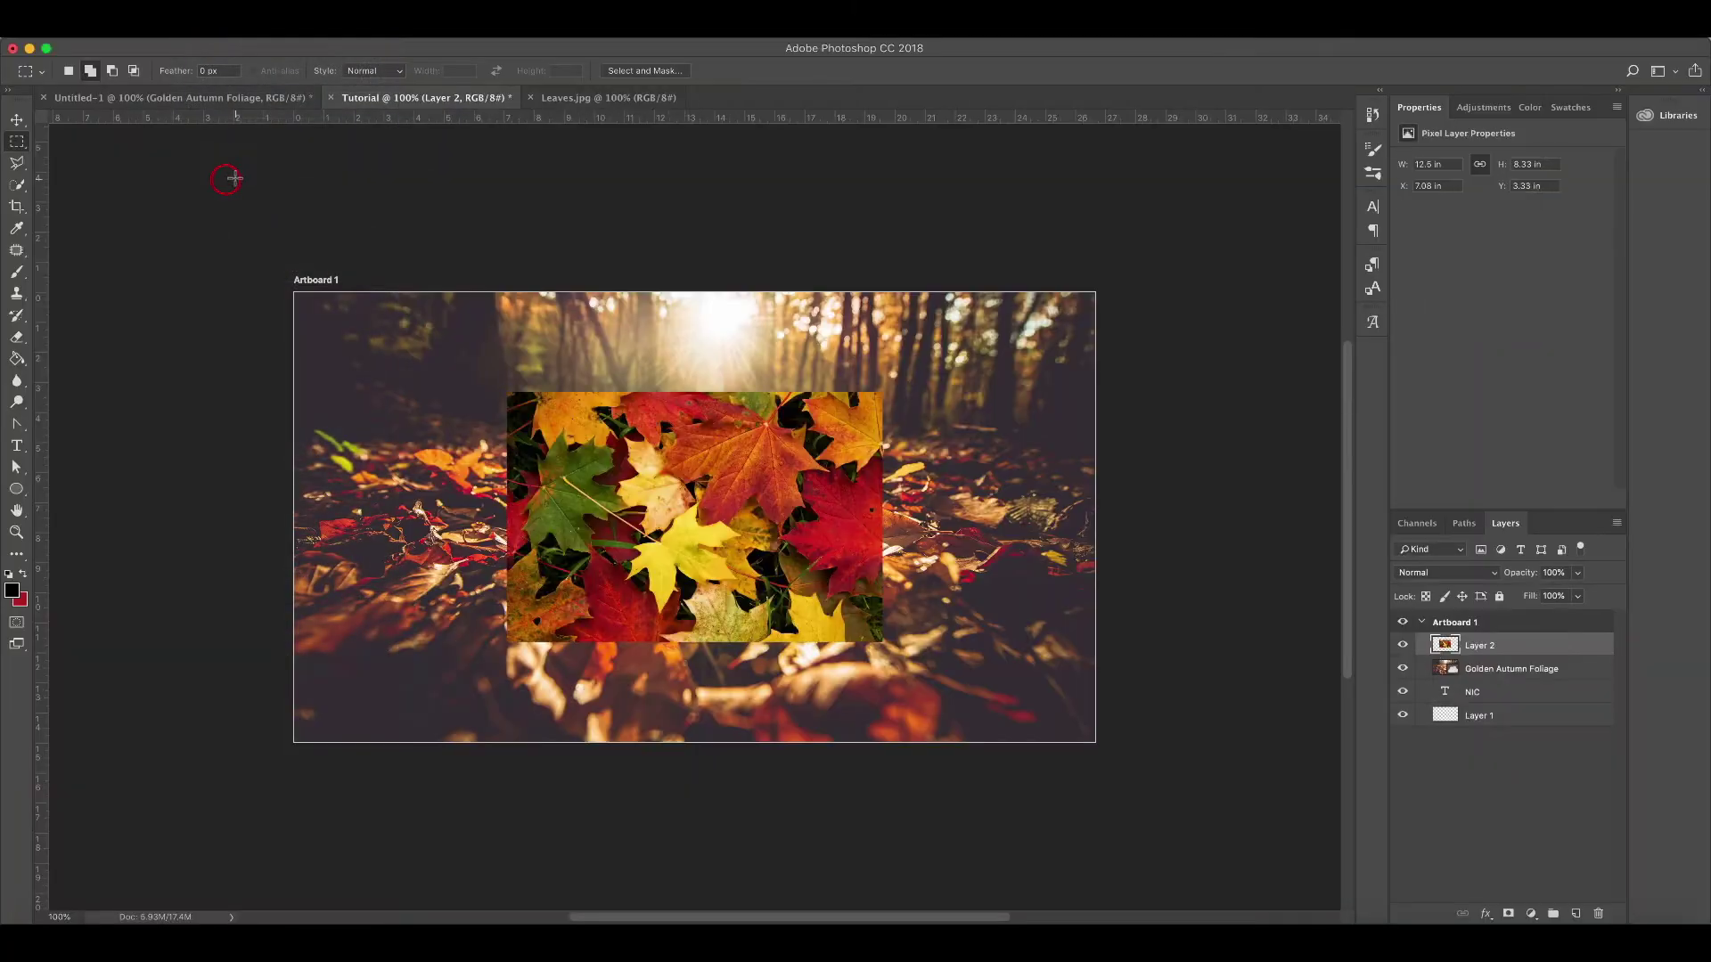
Scale the pasted leaves picture to about 214% and position it so it covers the whole artboard
key(super+t)
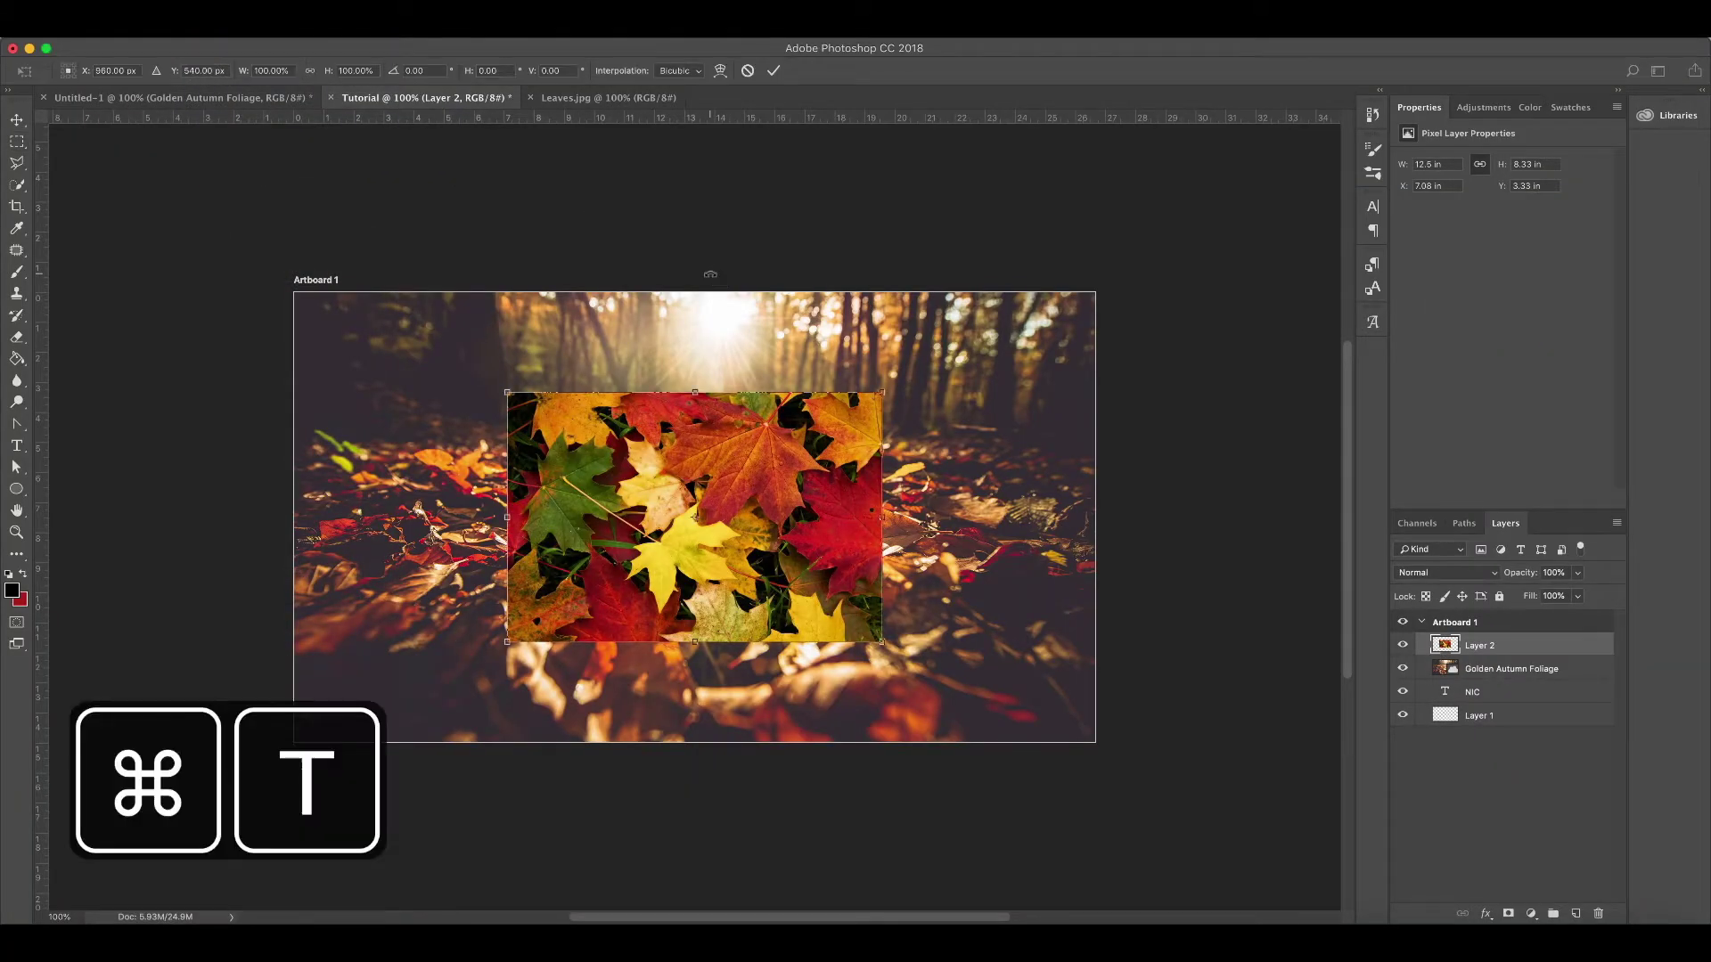
drag(882, 392, 1149, 214)
drag(780, 609, 607, 682)
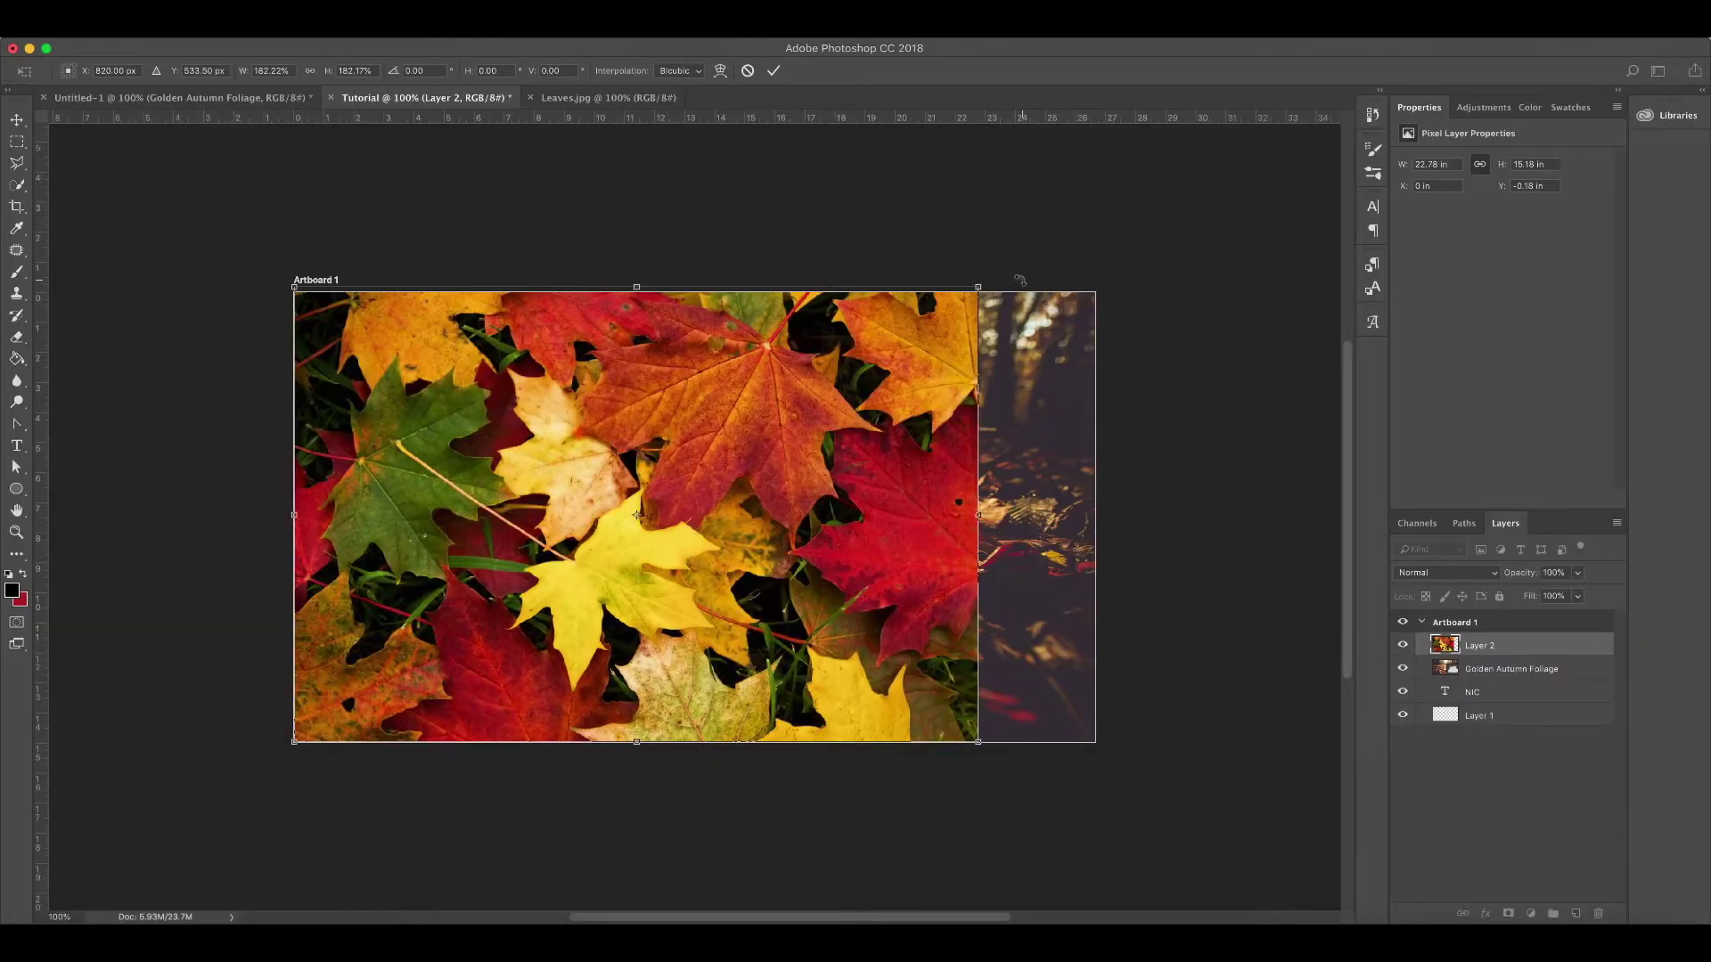
drag(978, 292, 1121, 249)
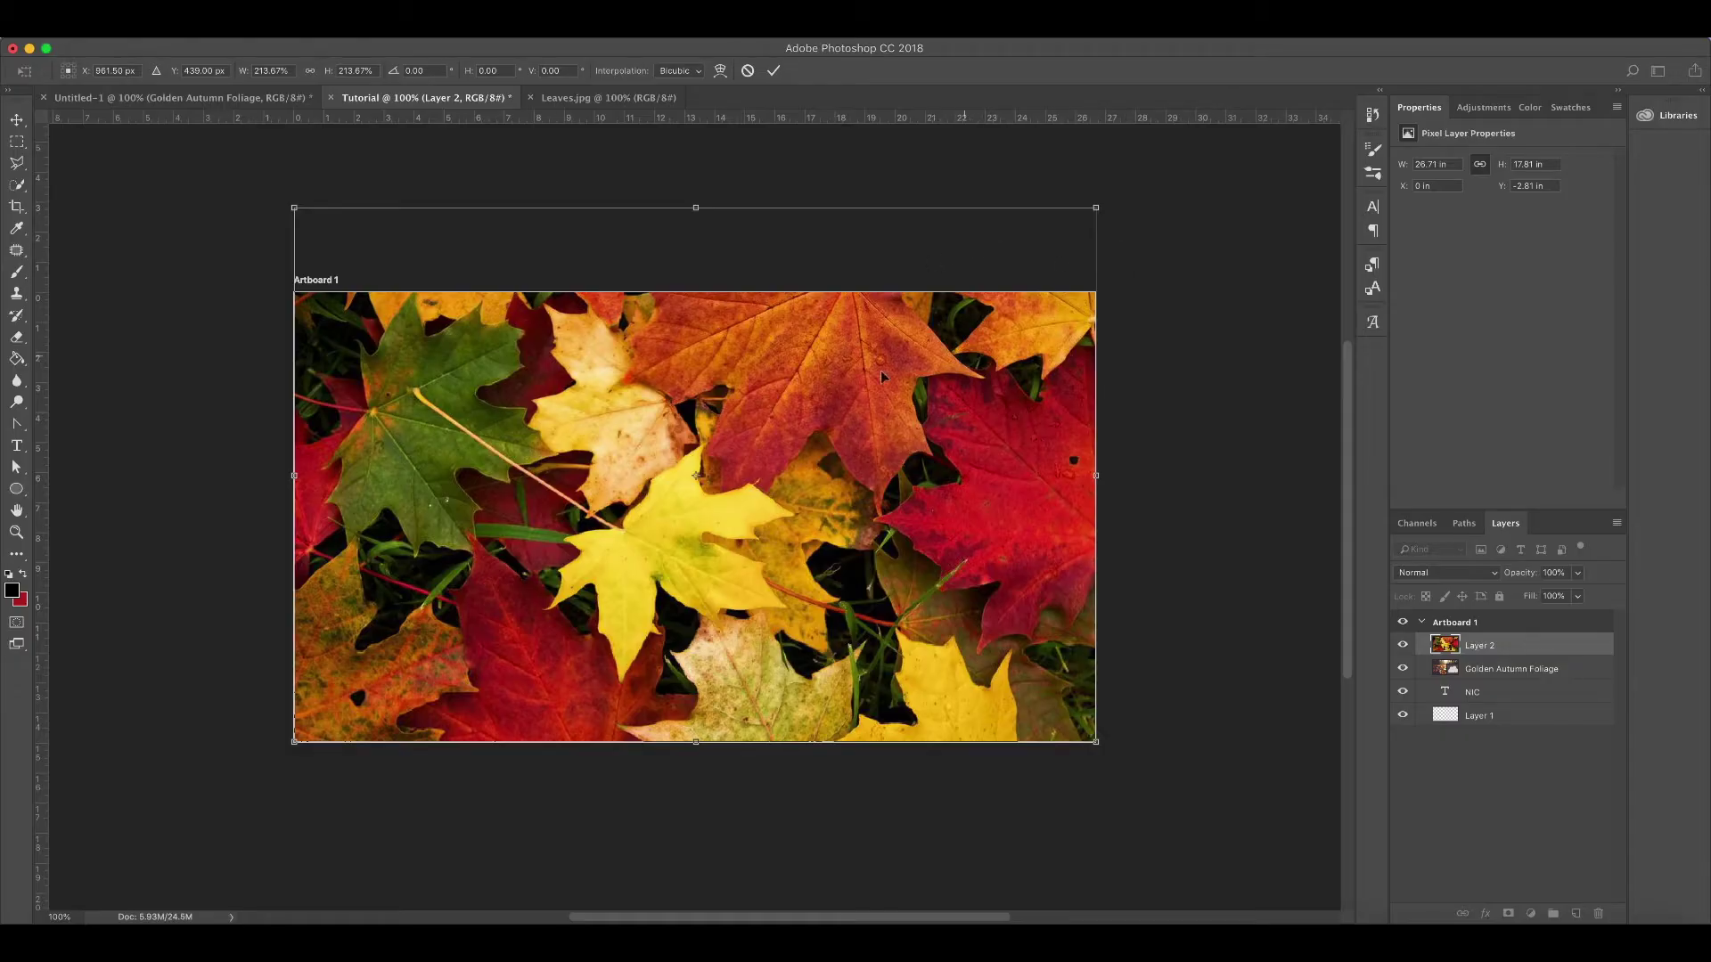
drag(752, 420, 750, 461)
click(774, 70)
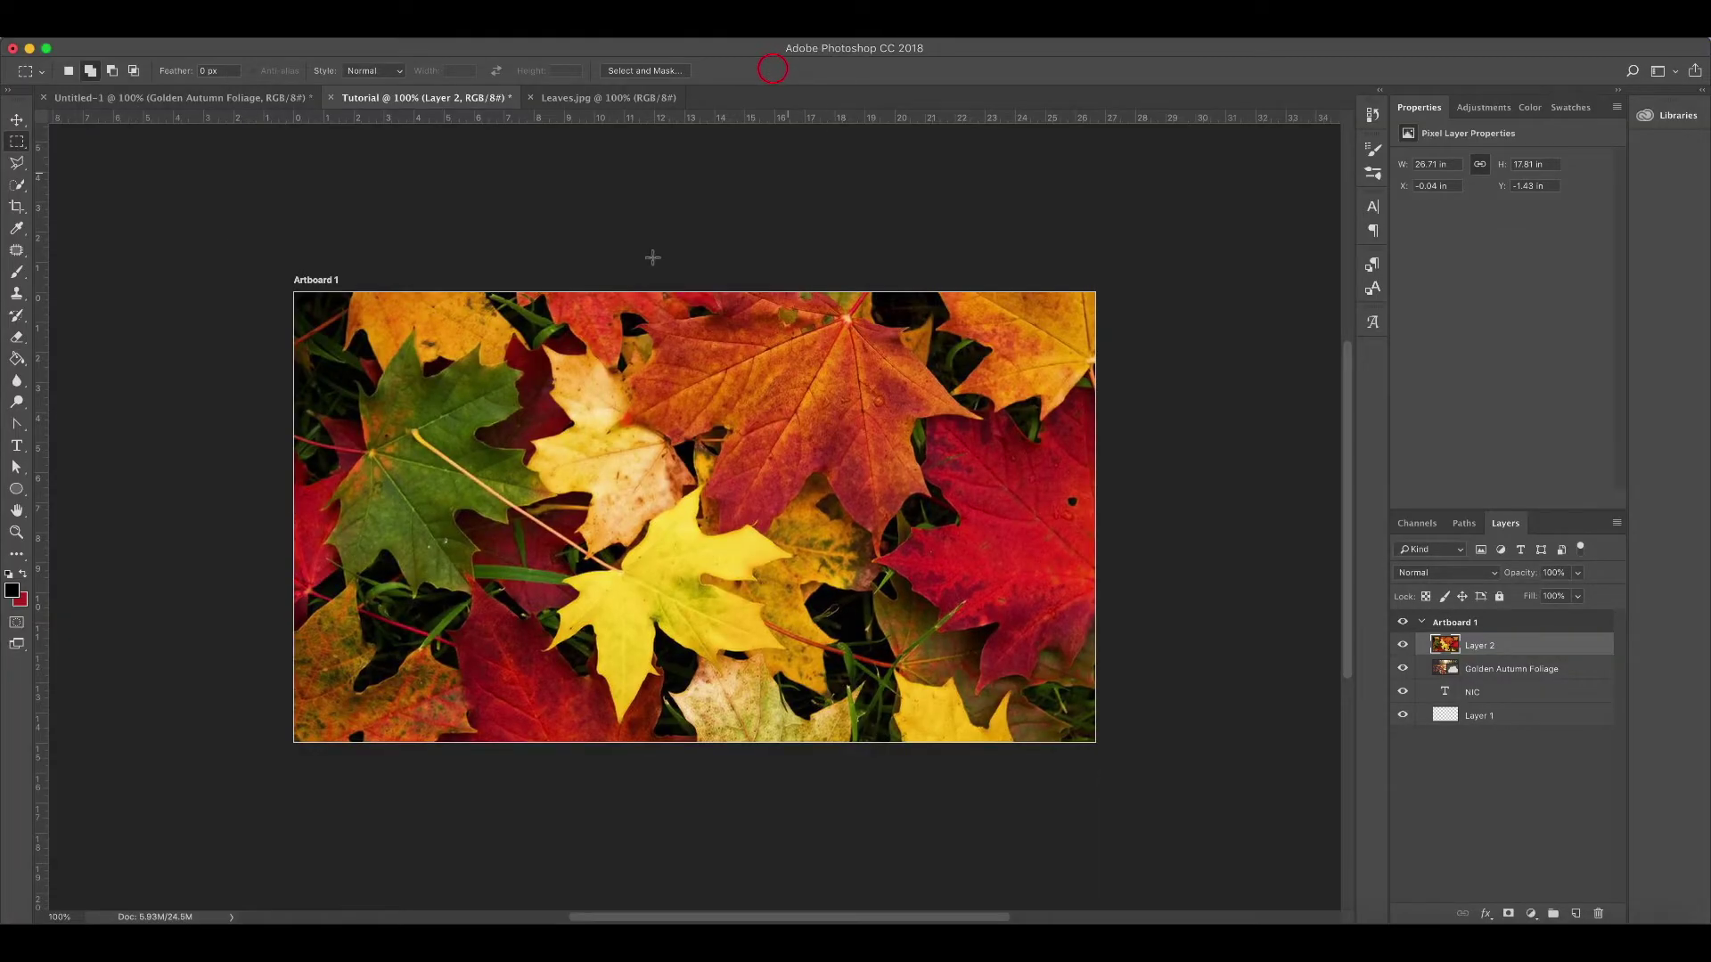
Delete the Golden Autumn Foliage layer beneath the leaves picture
click(16, 120)
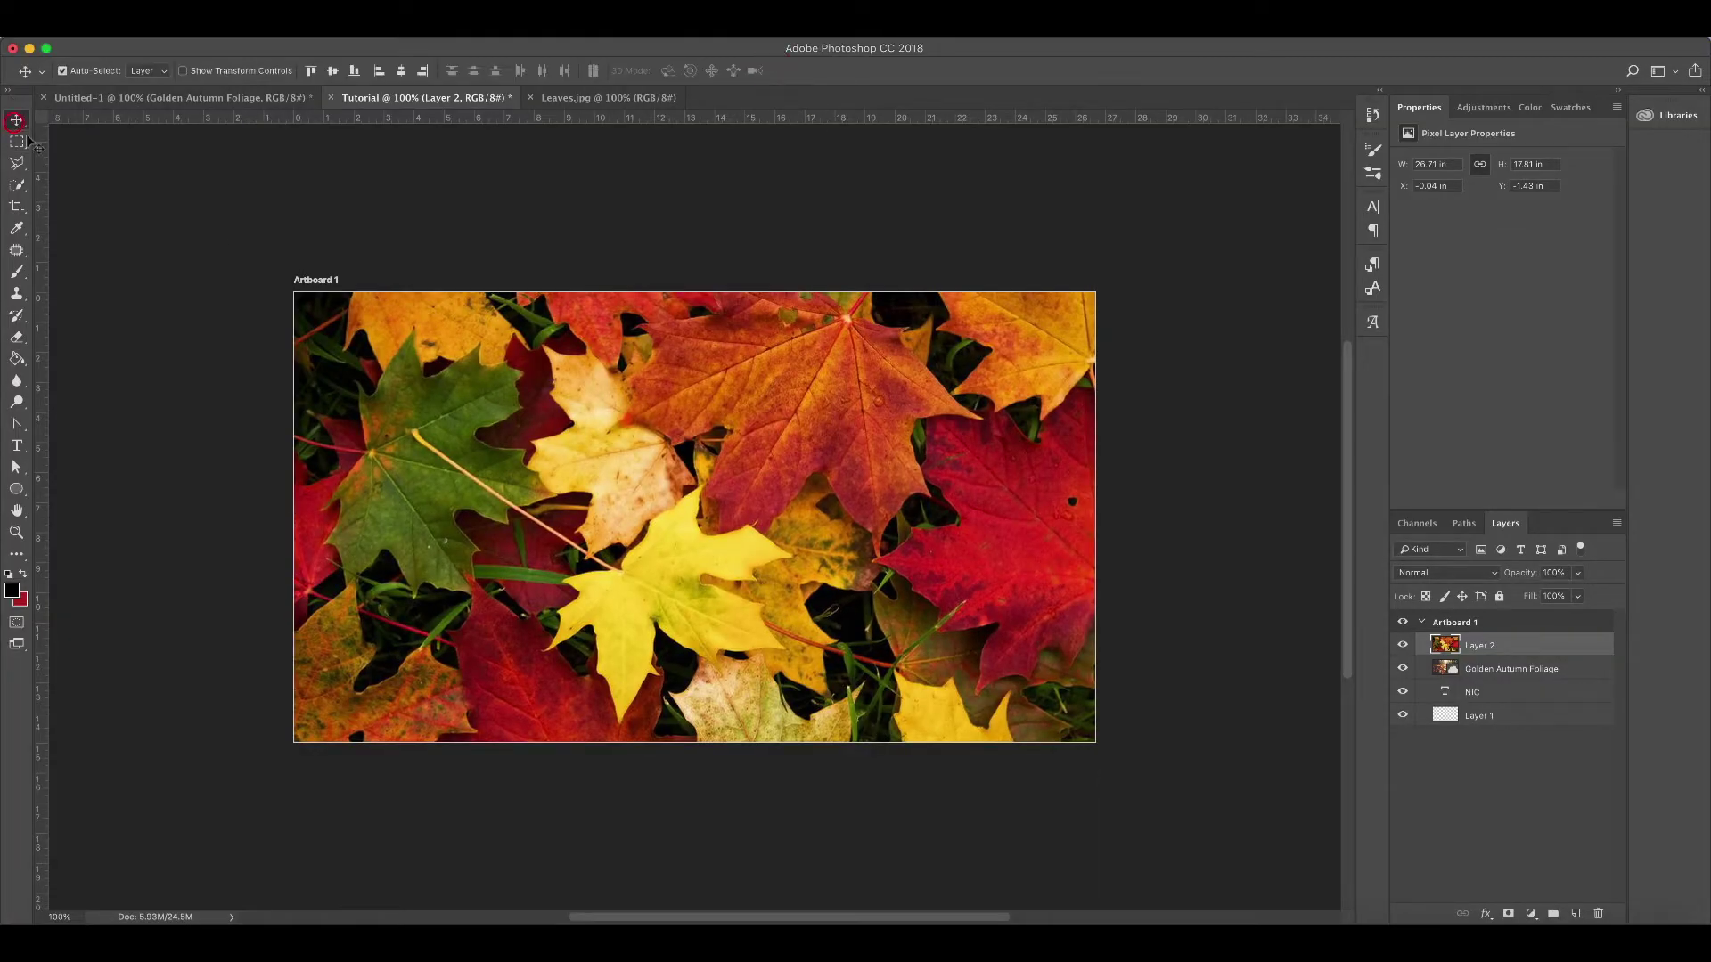
click(1561, 673)
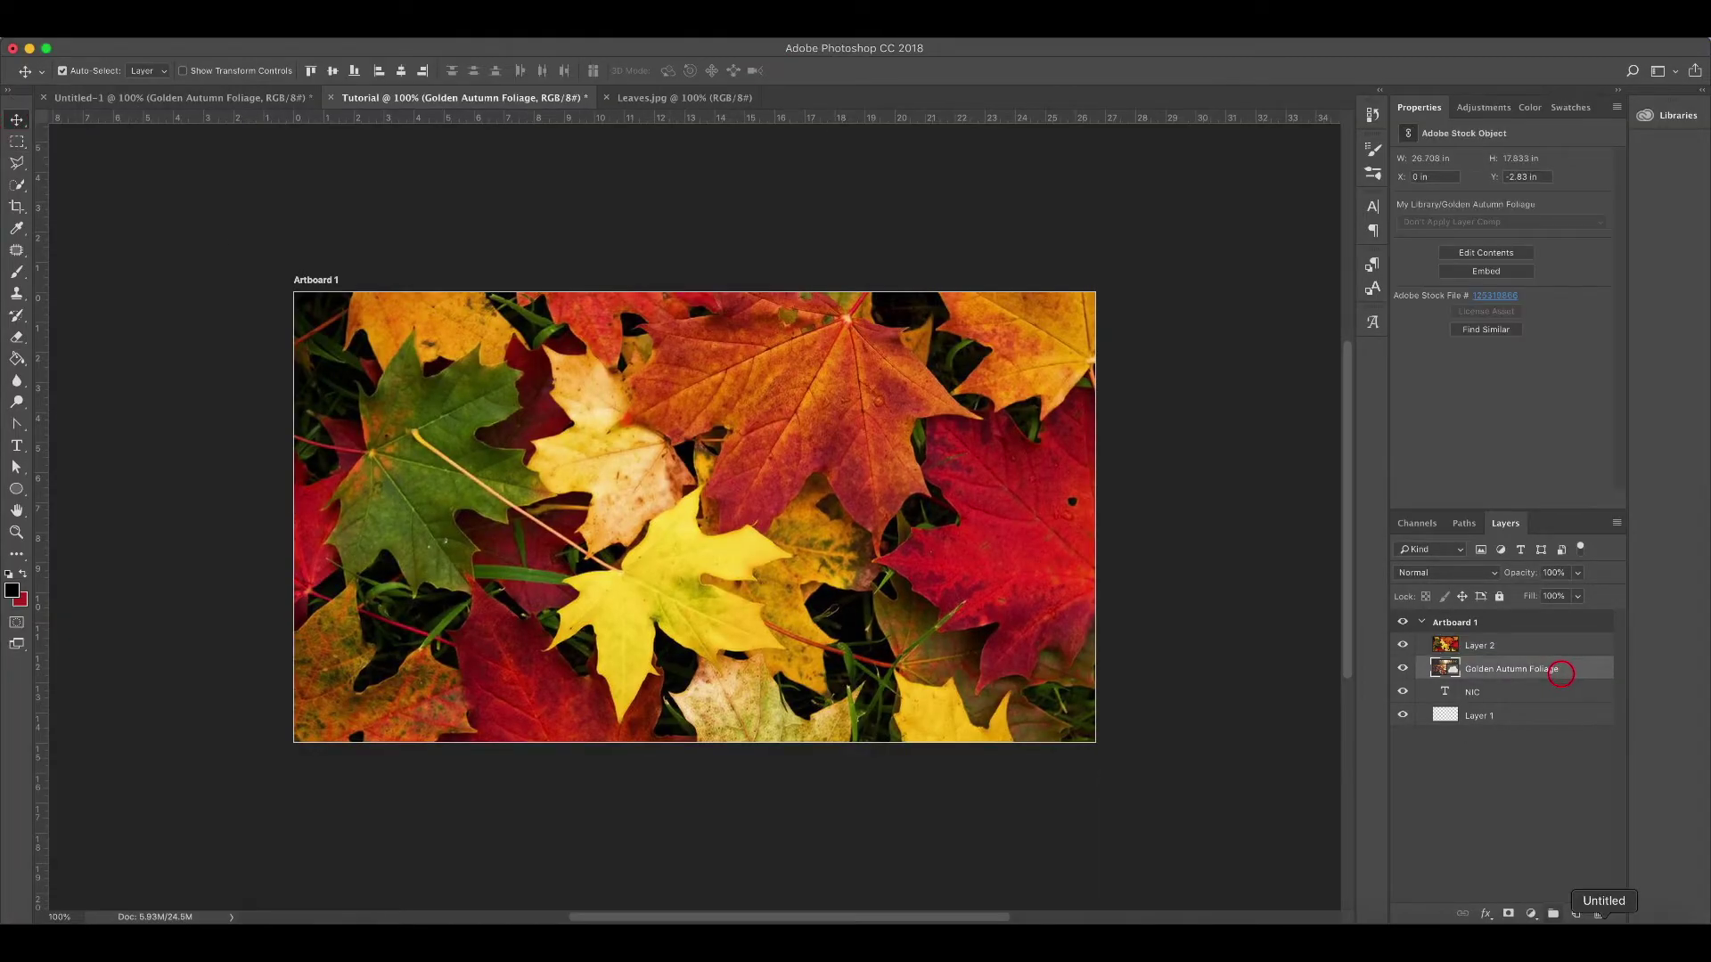
click(1599, 915)
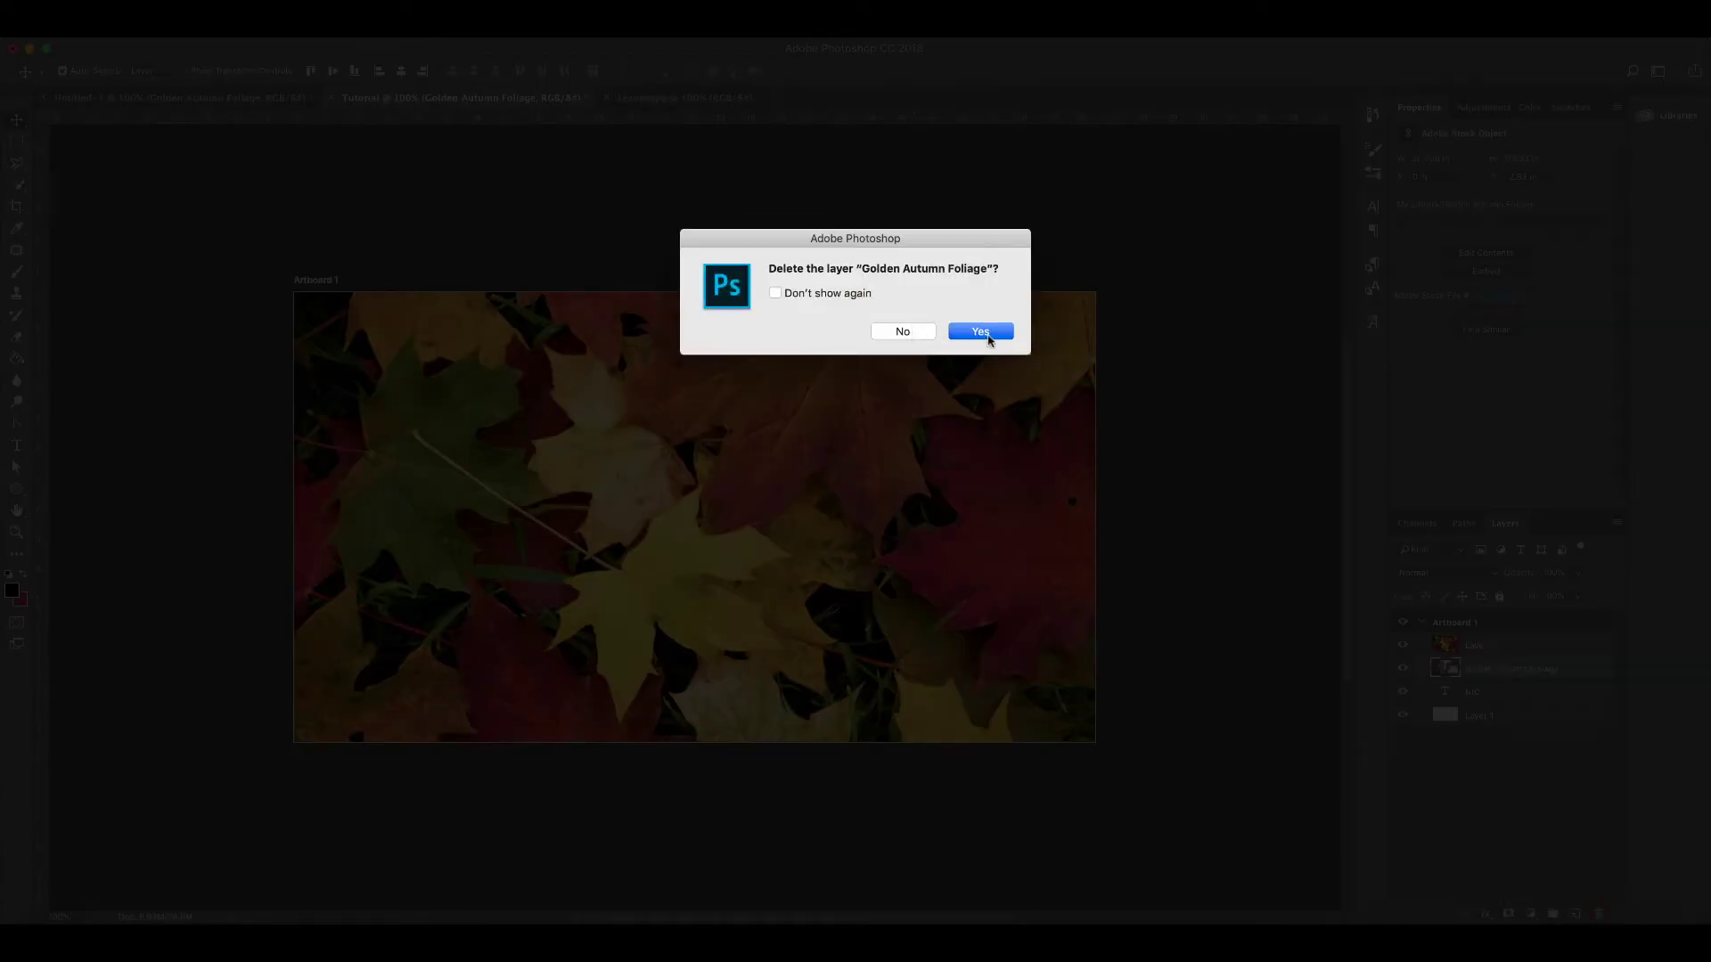
click(980, 331)
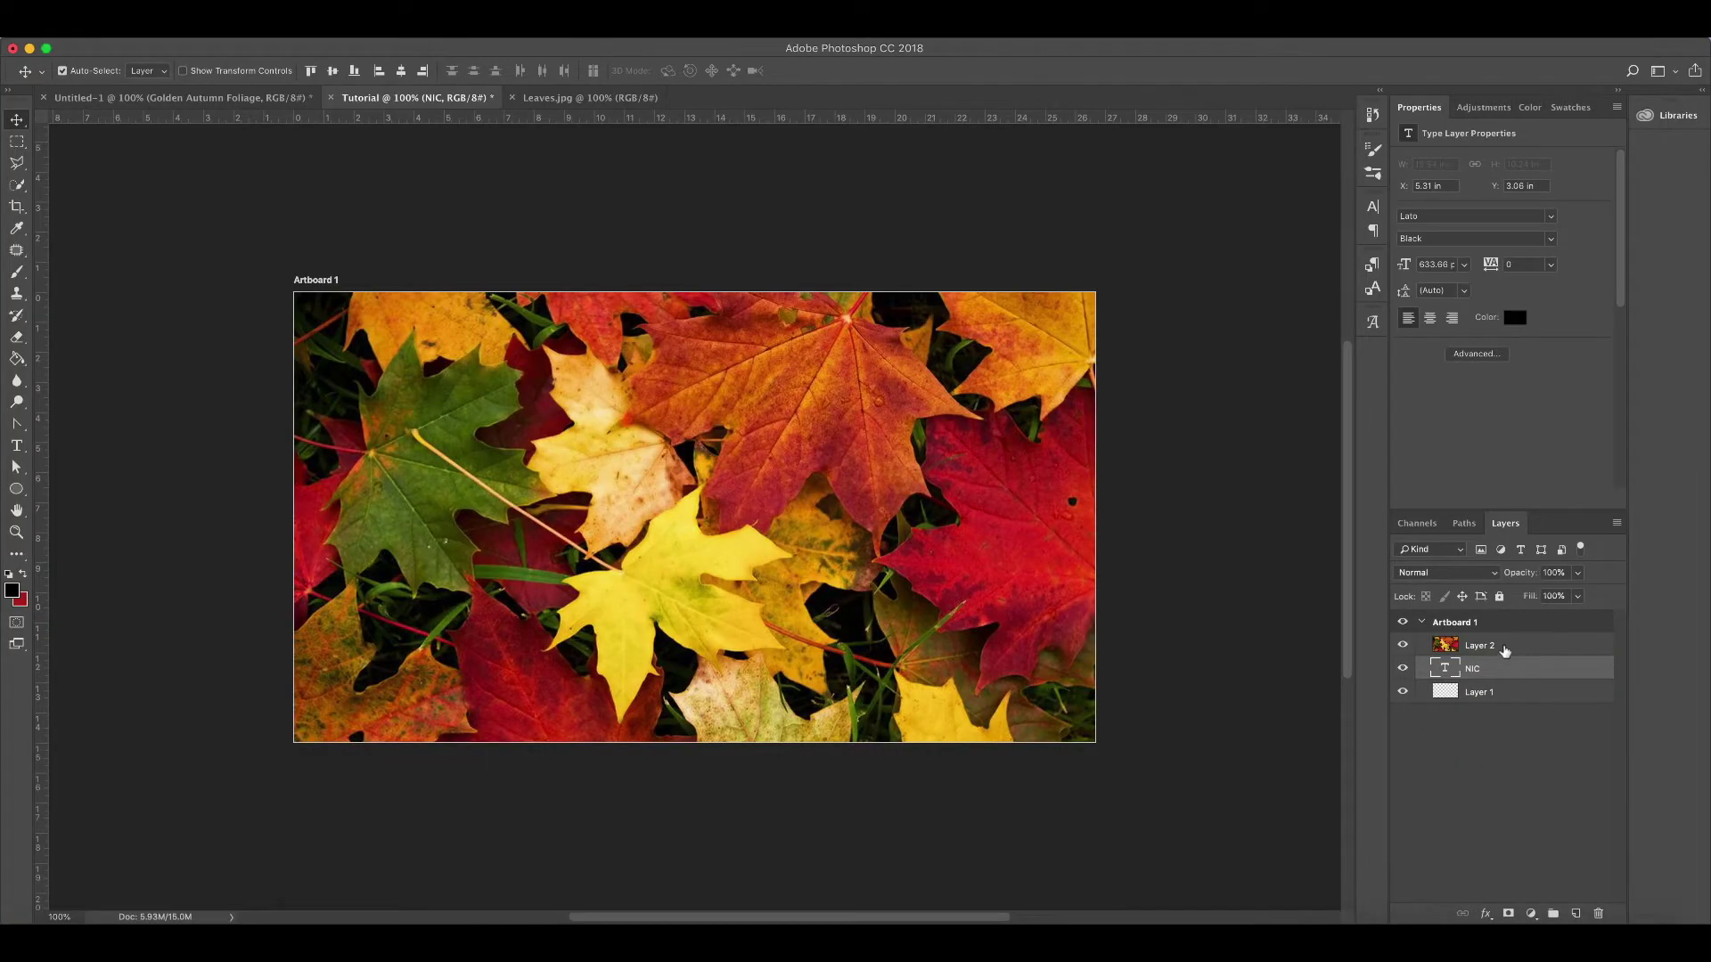
Select Layer 2 with the leaves picture and create a clipping mask from it on the NIC text layer below
click(1504, 652)
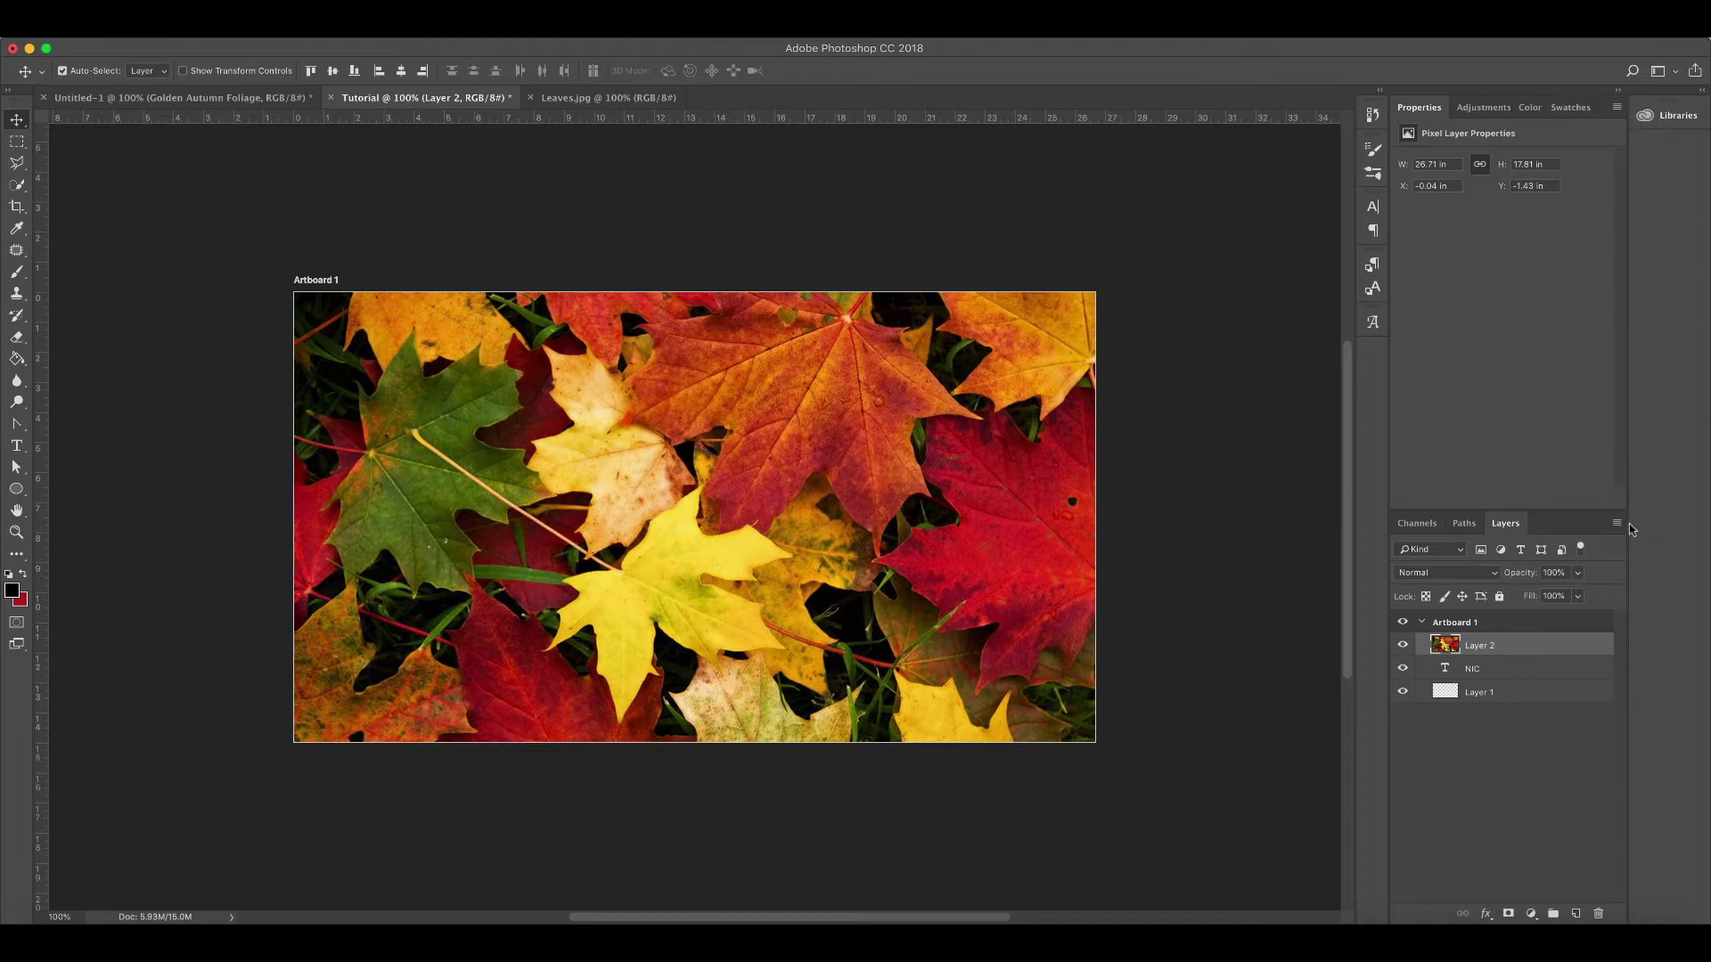
click(1508, 643)
click(1616, 523)
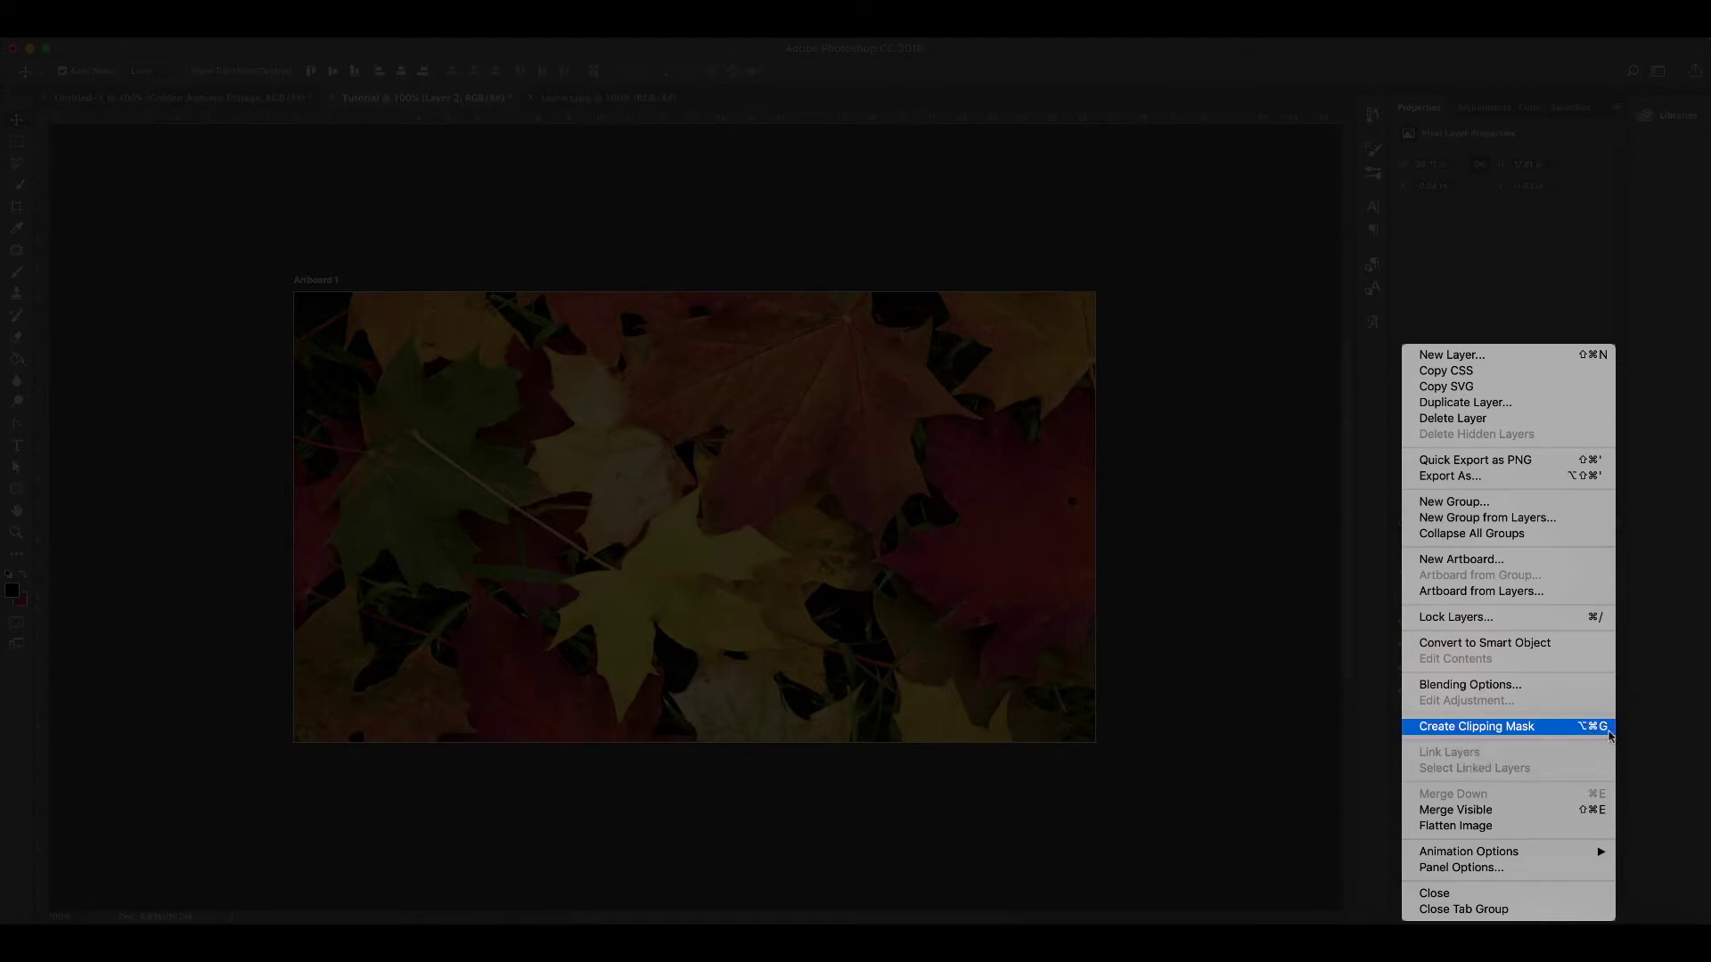
click(1652, 668)
right_click(1495, 647)
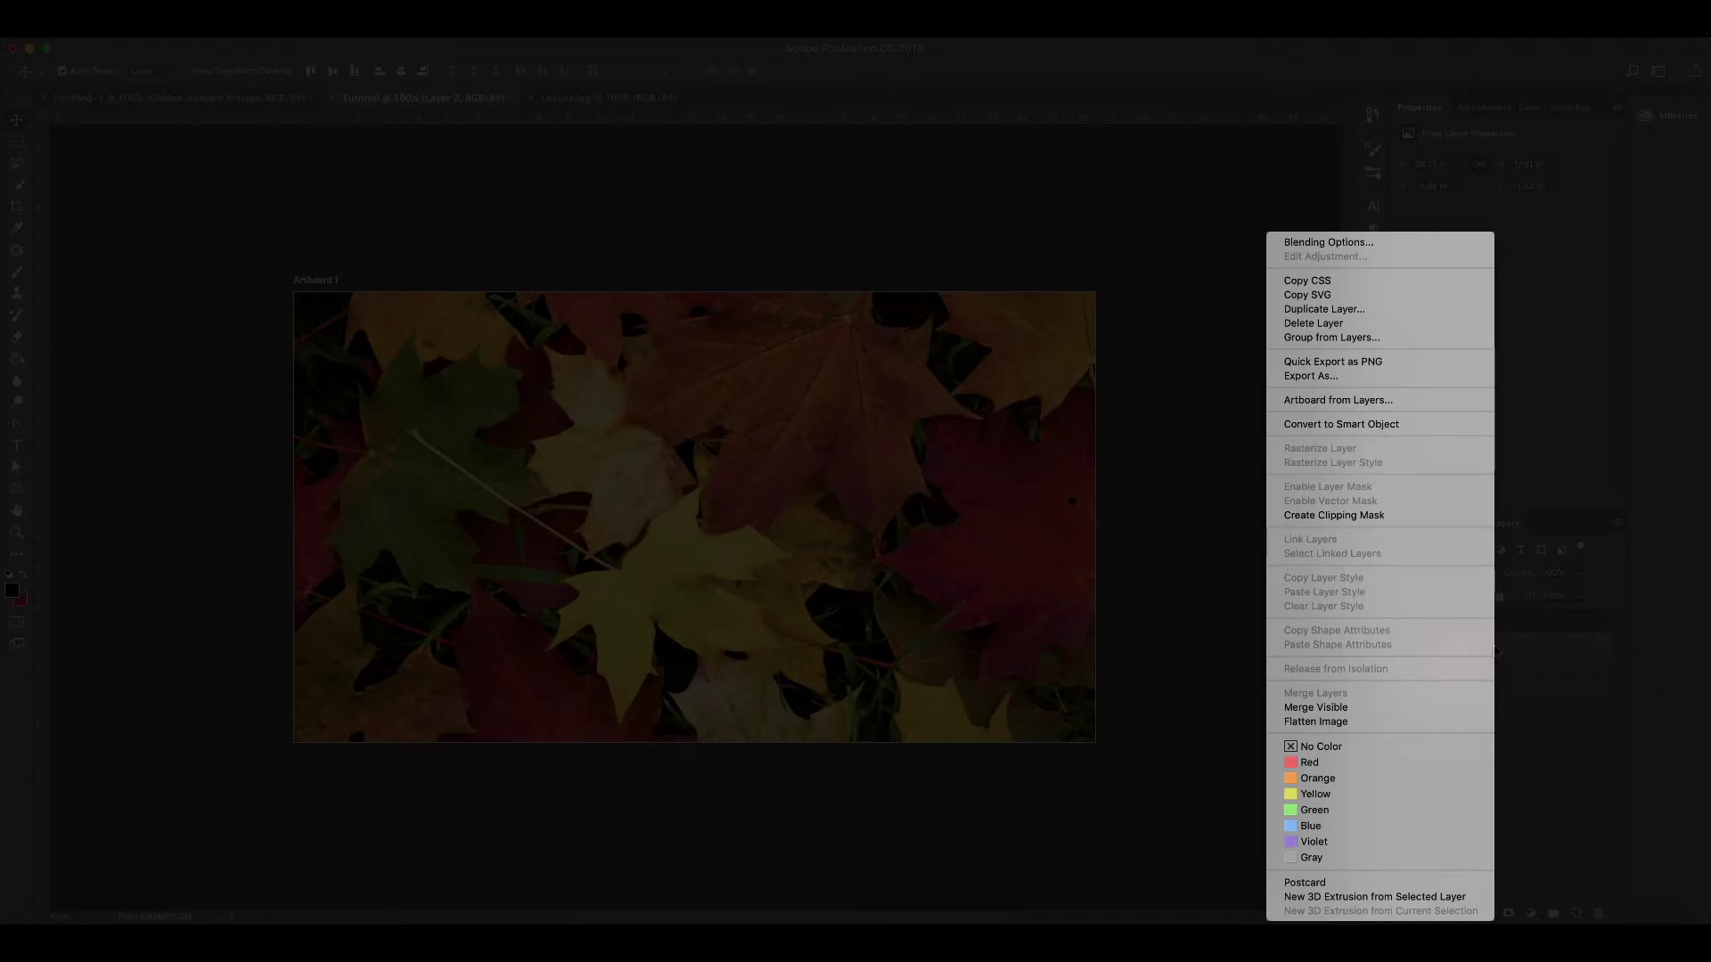
click(1340, 517)
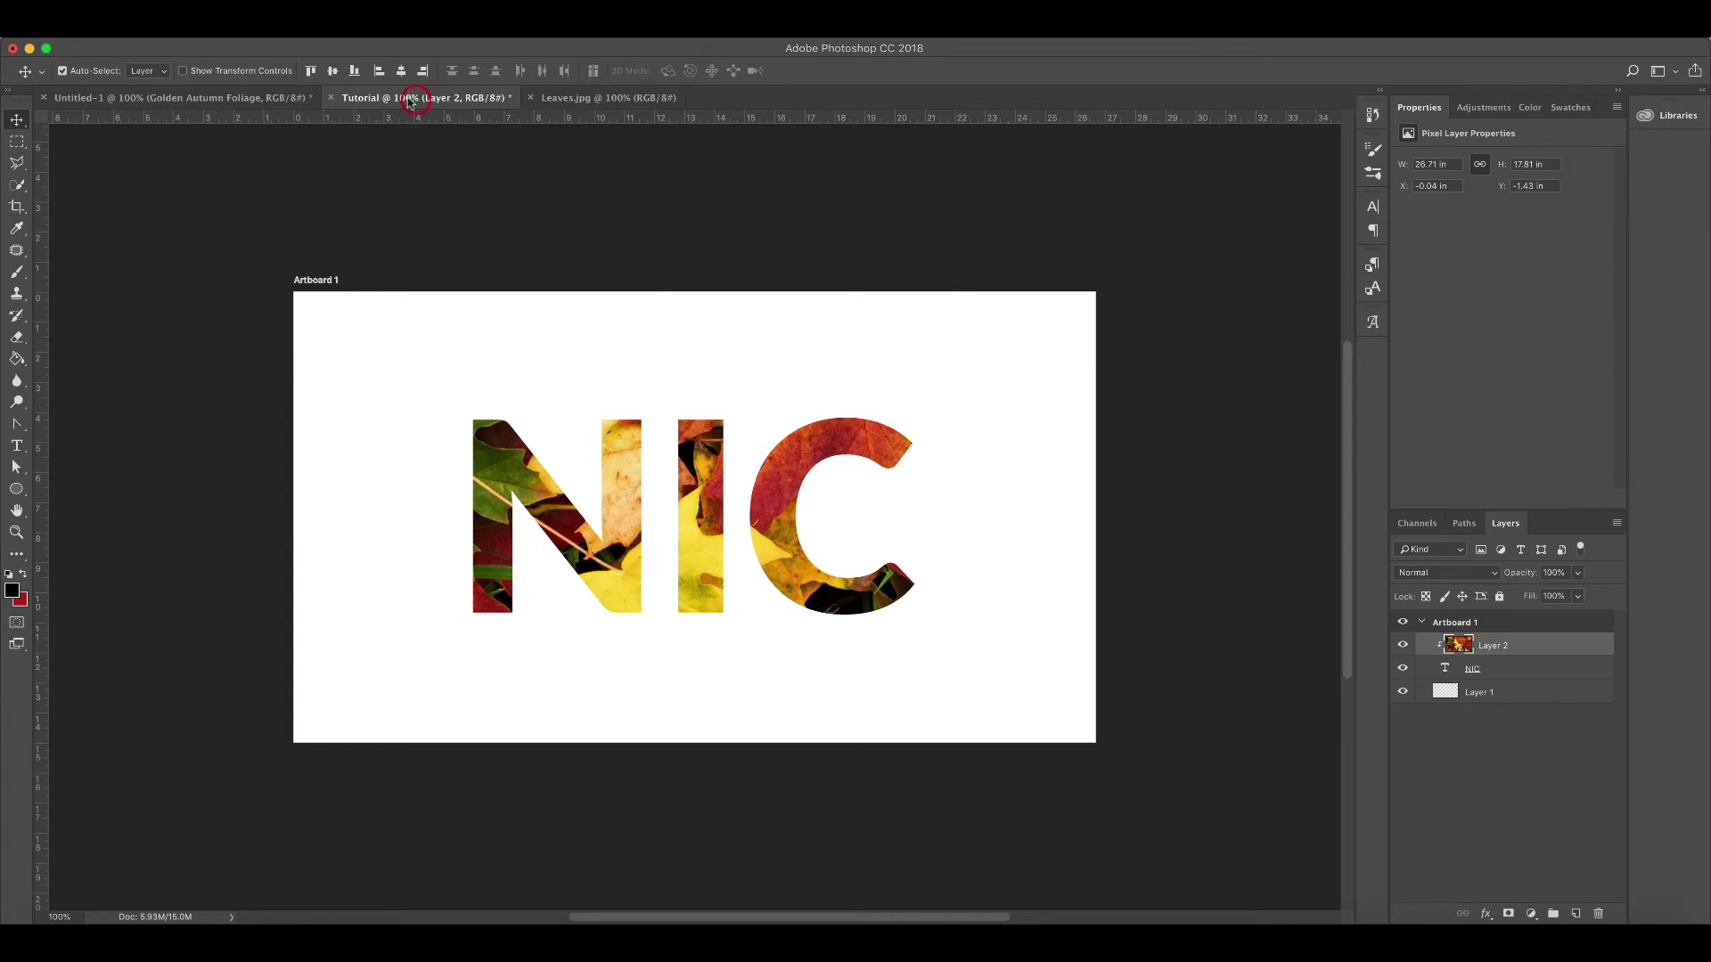
Examine the Golden Autumn Foliage version in Untitled-1 and the graphics in My Library, and return to the Tutorial document's clipped layer
click(187, 97)
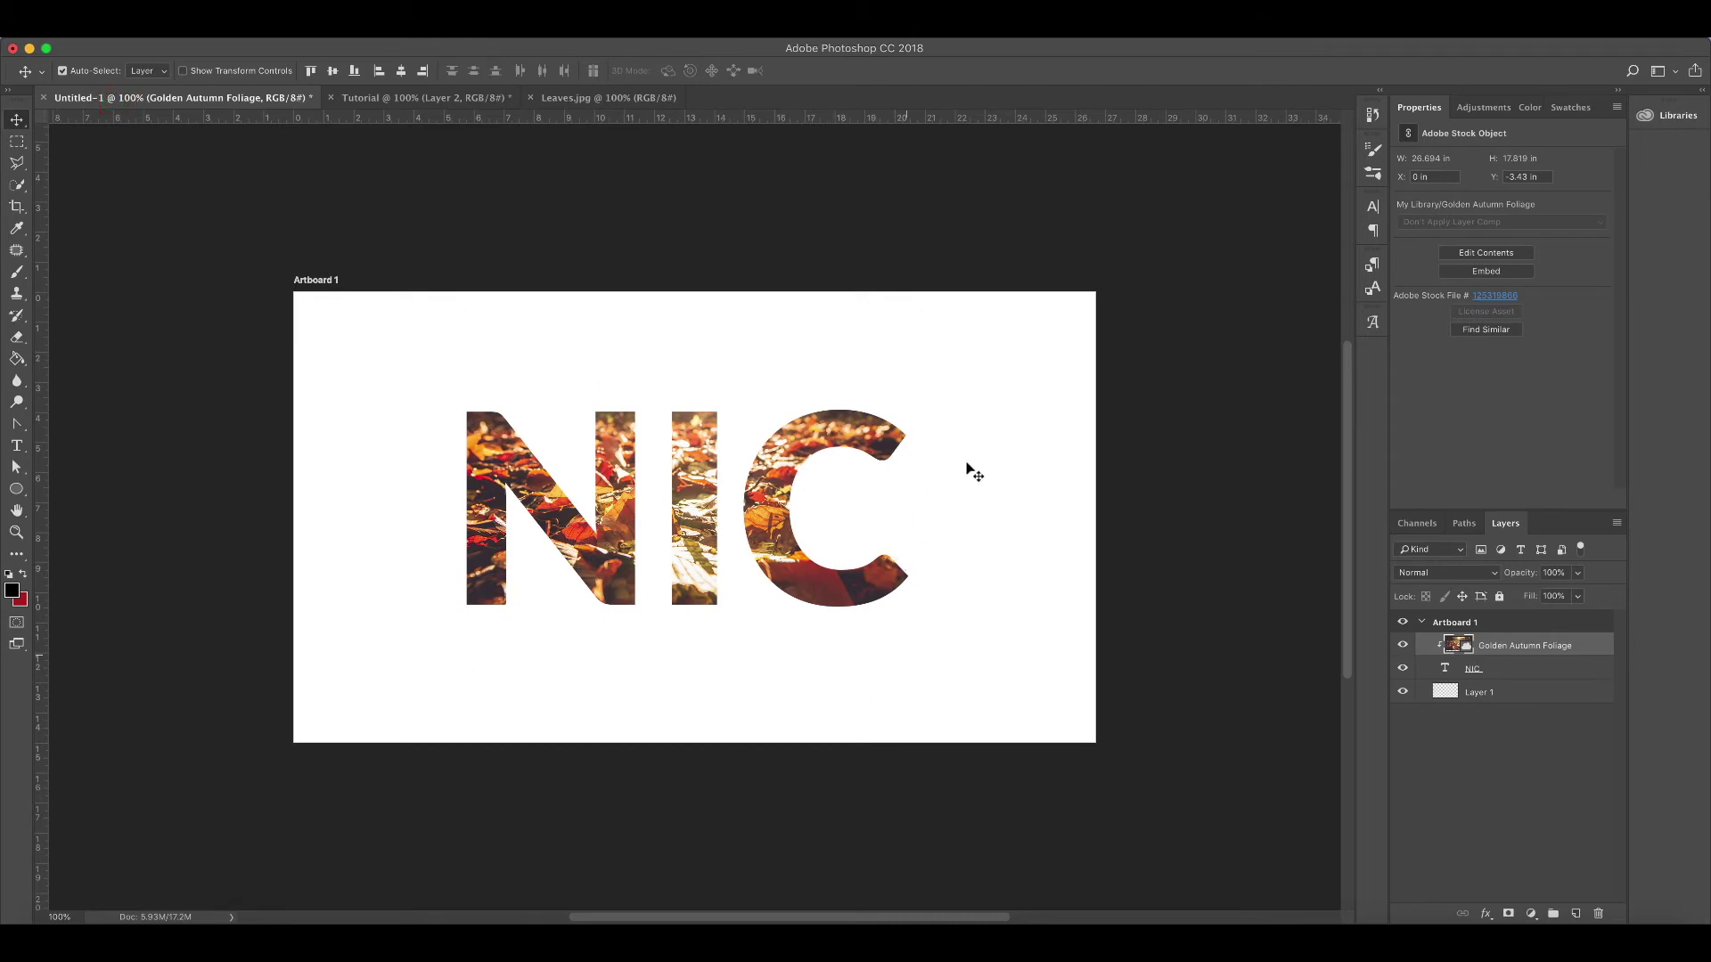
click(1666, 115)
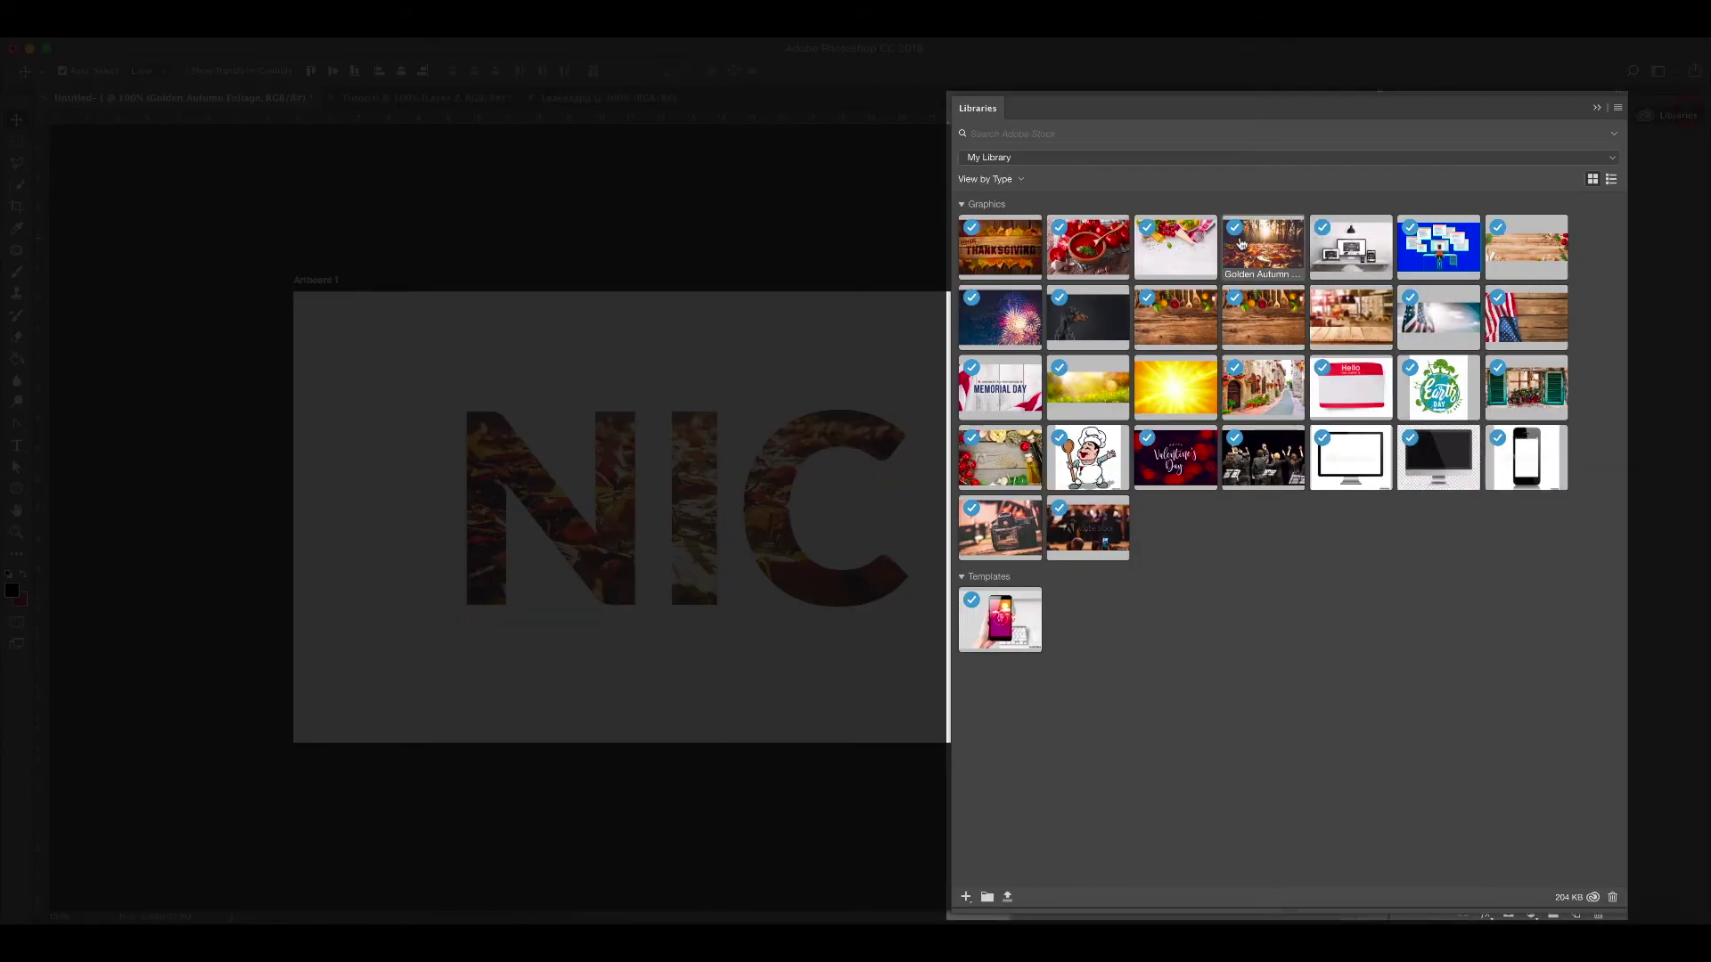
click(873, 216)
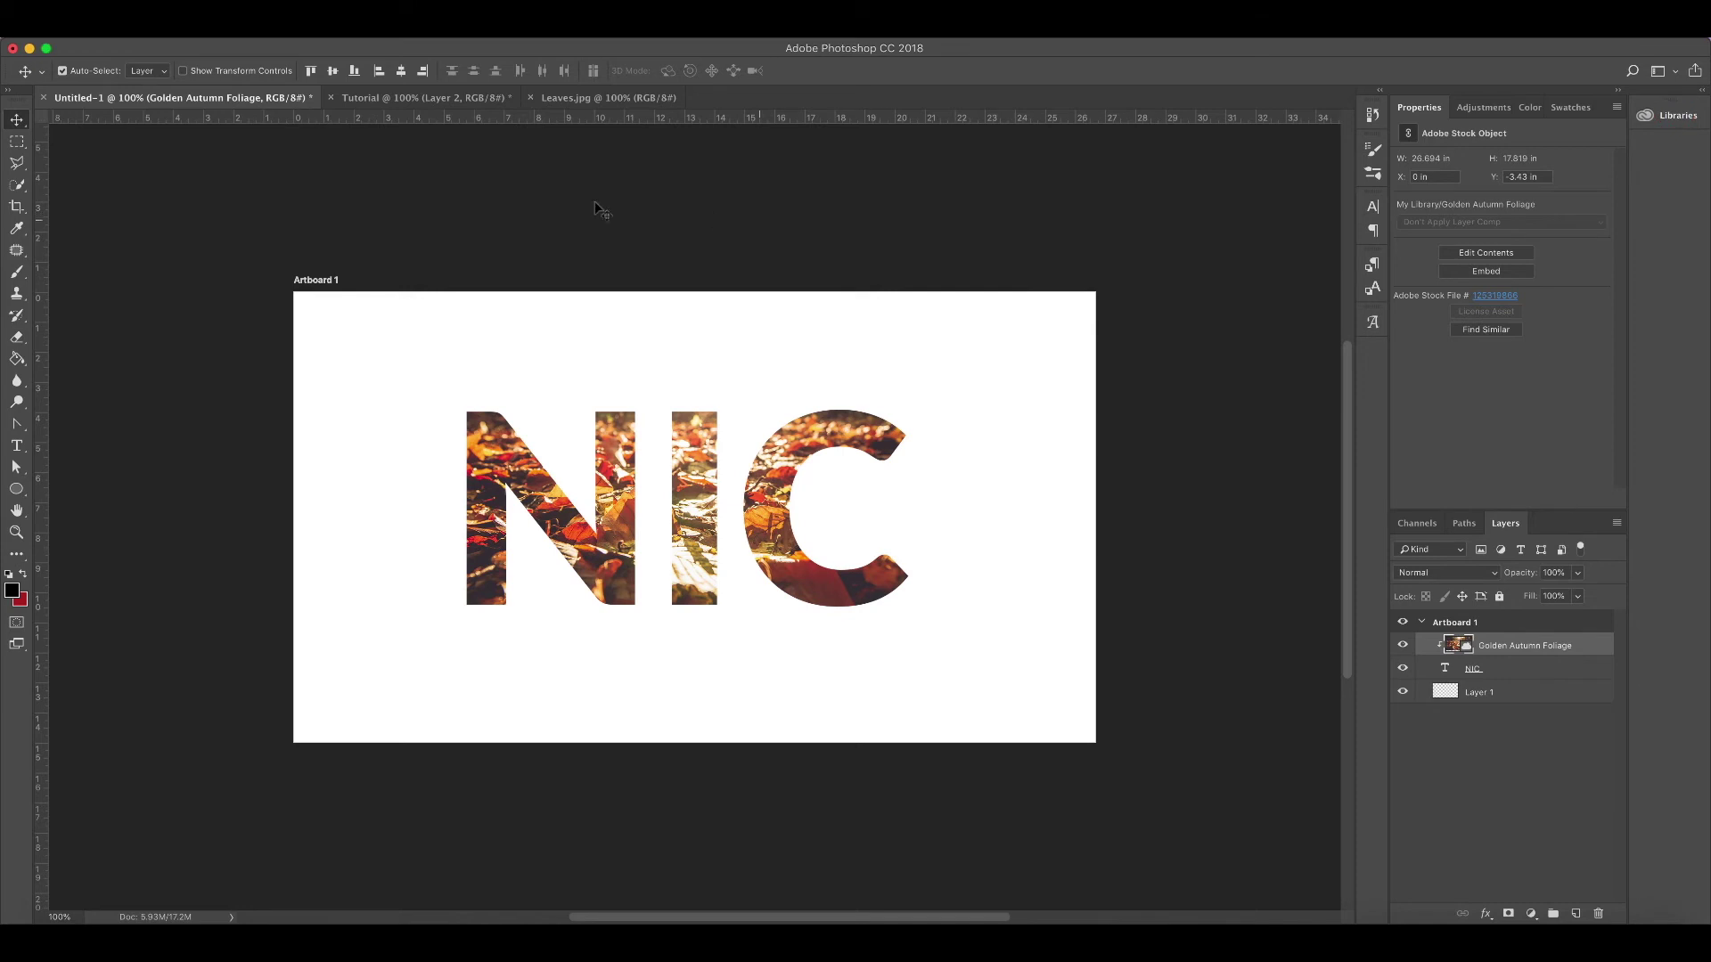
click(387, 98)
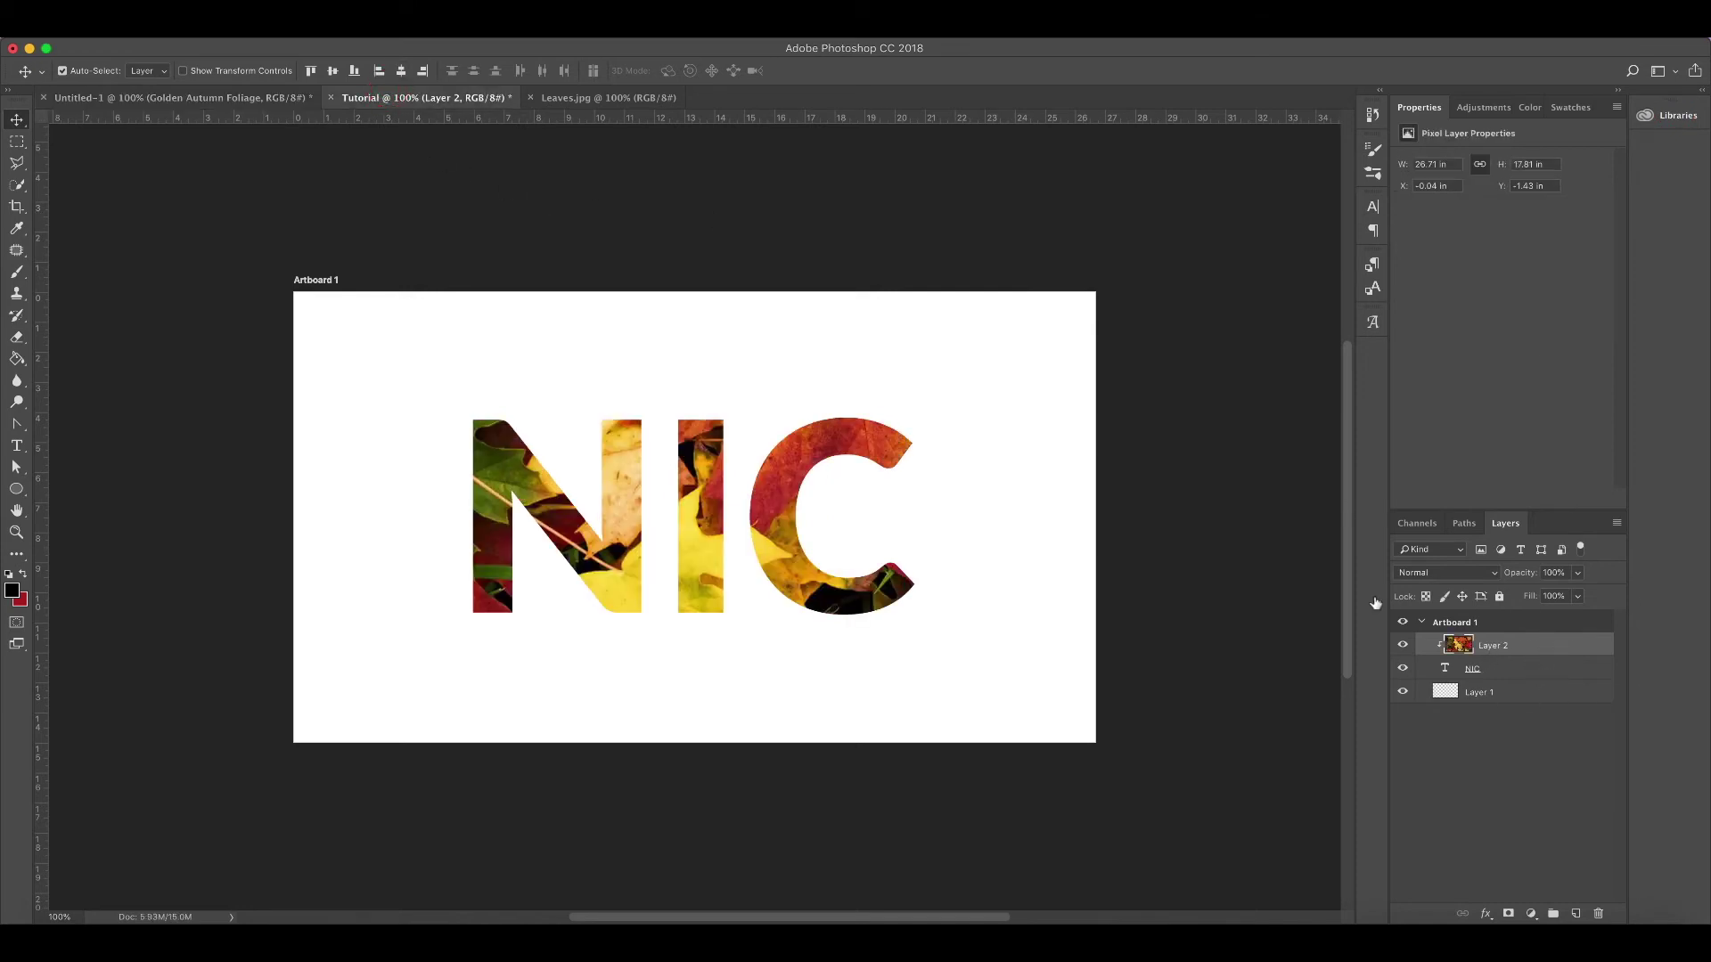
right_click(1569, 645)
click(1166, 495)
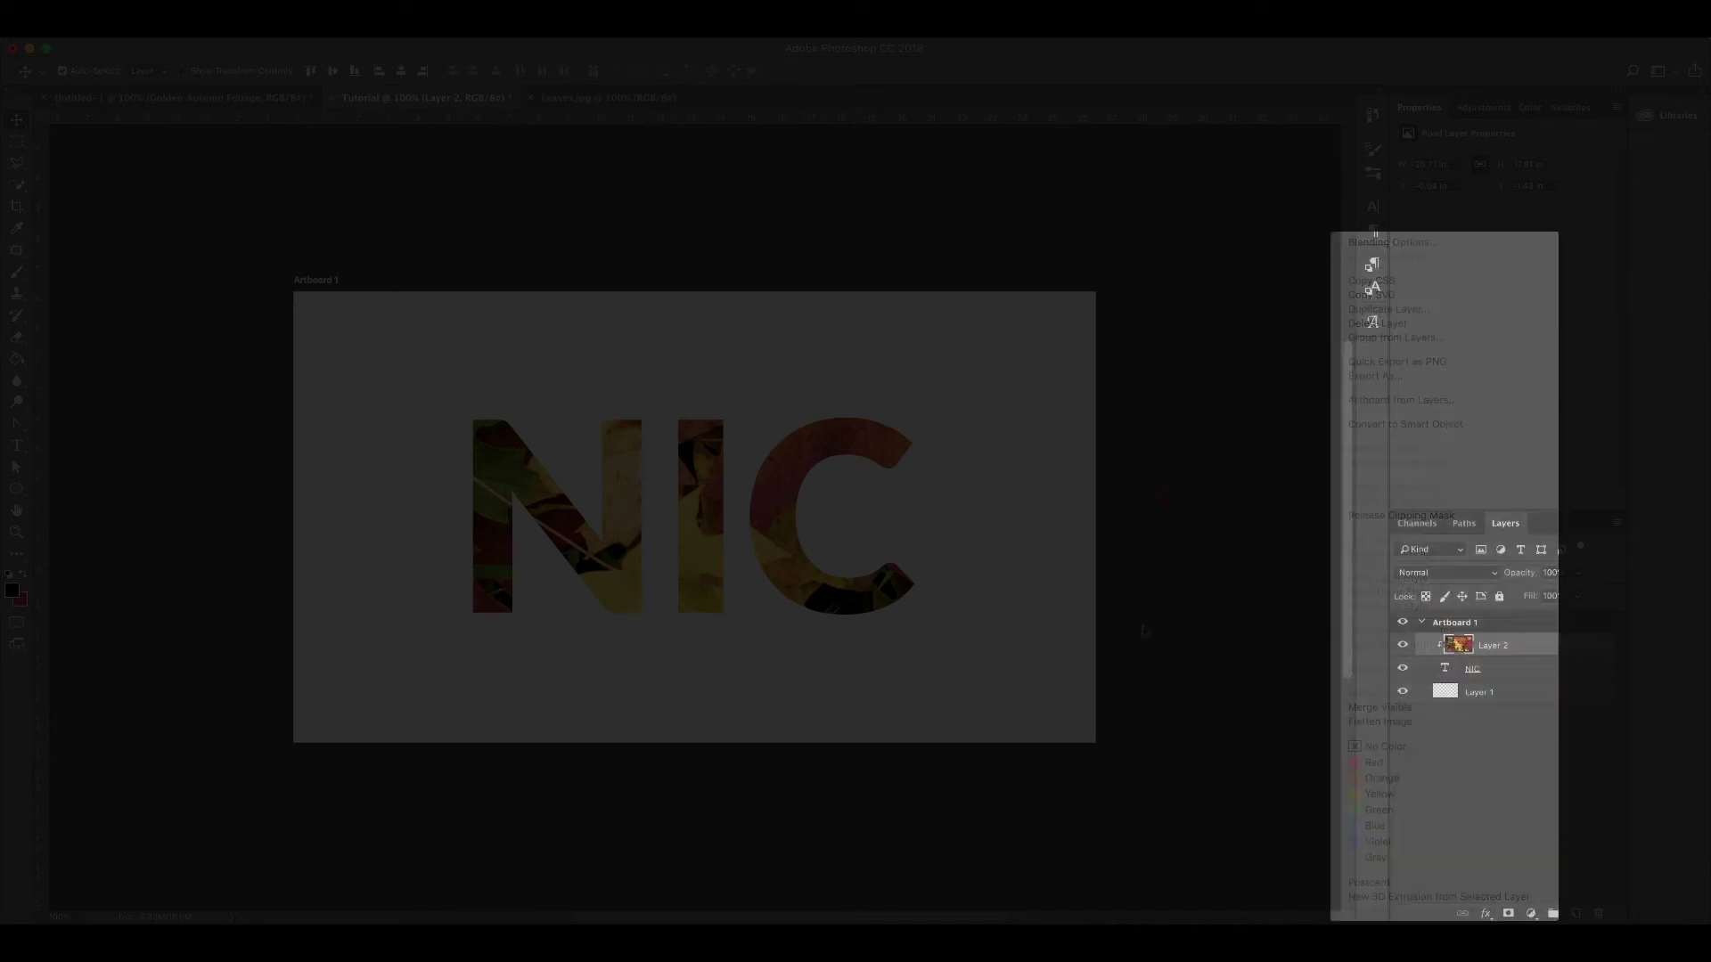